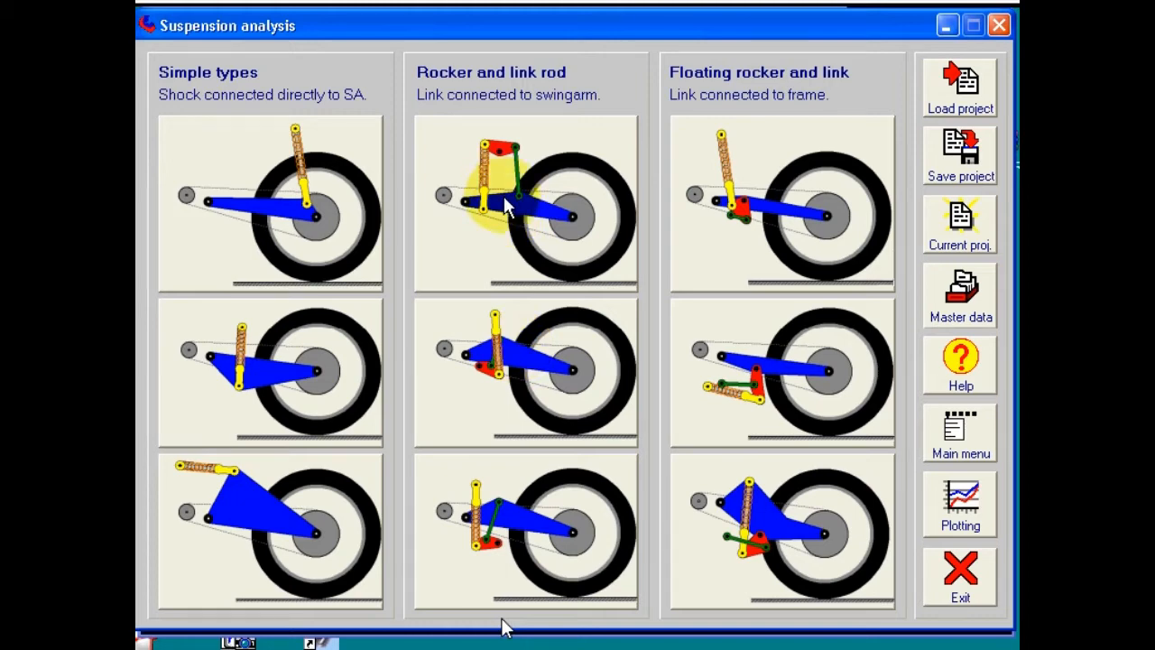
Step: Open the swing-arm-linked rocker model, showing default 370 mm pivot height and 225 mm link length
click(505, 206)
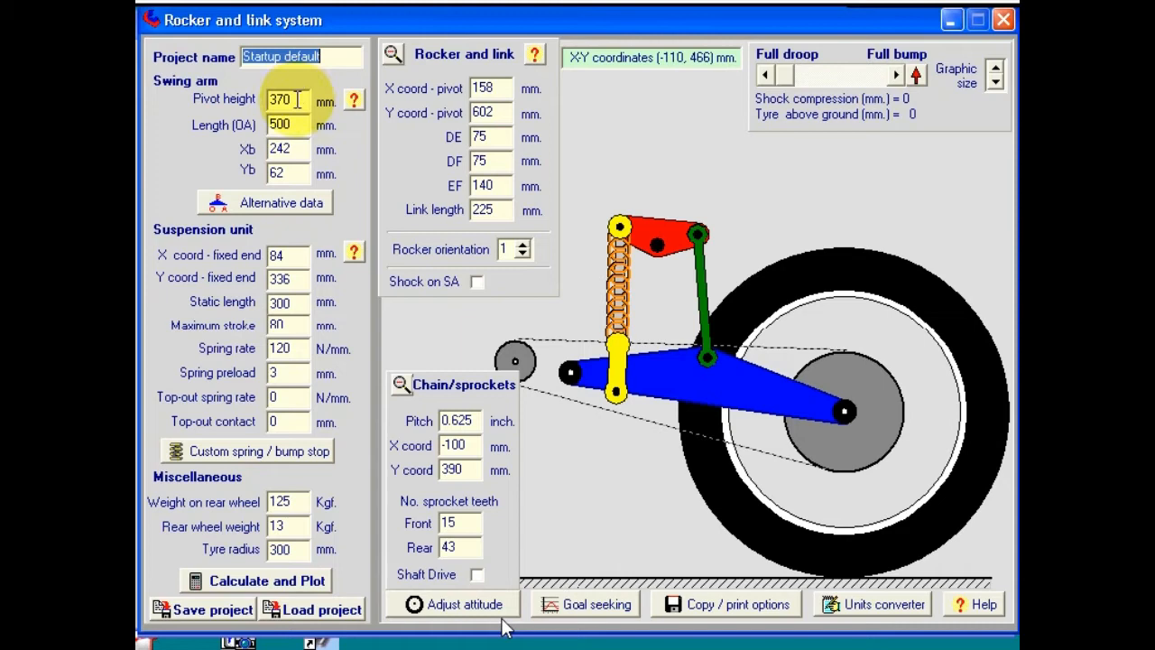
click(297, 99)
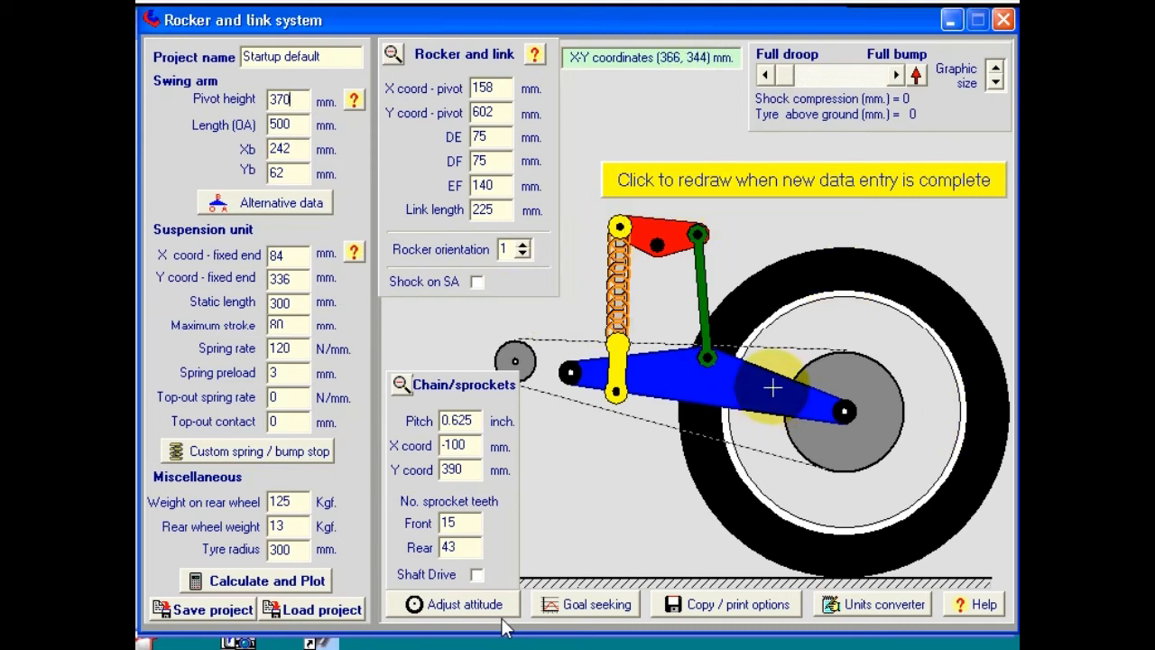
click(774, 191)
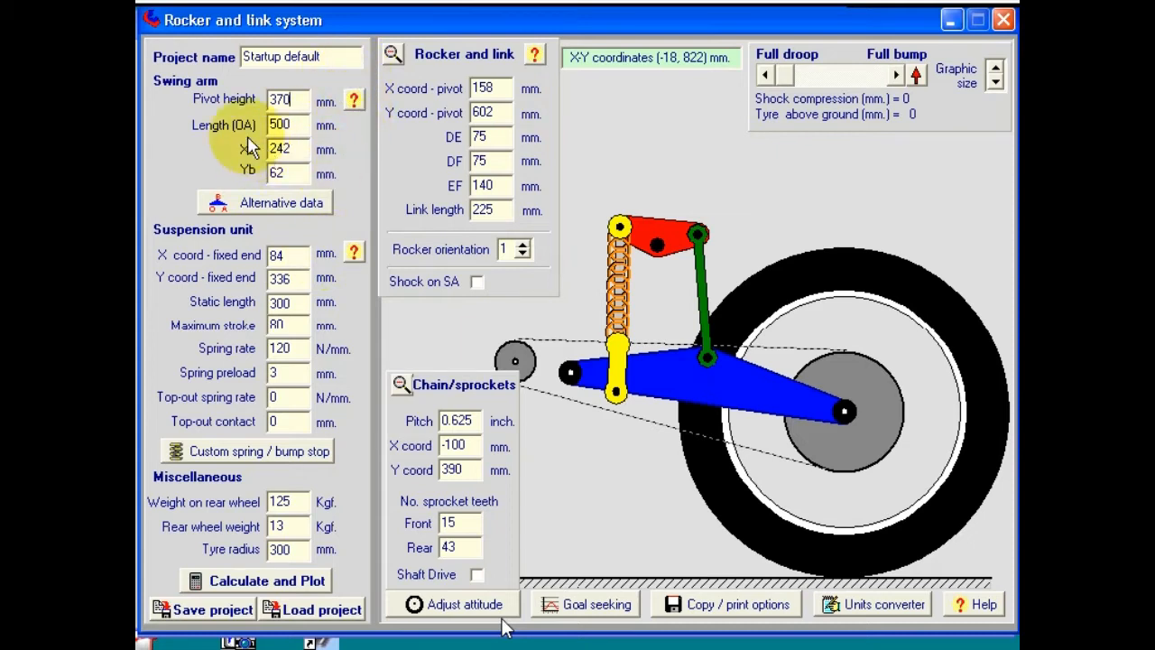
click(269, 149)
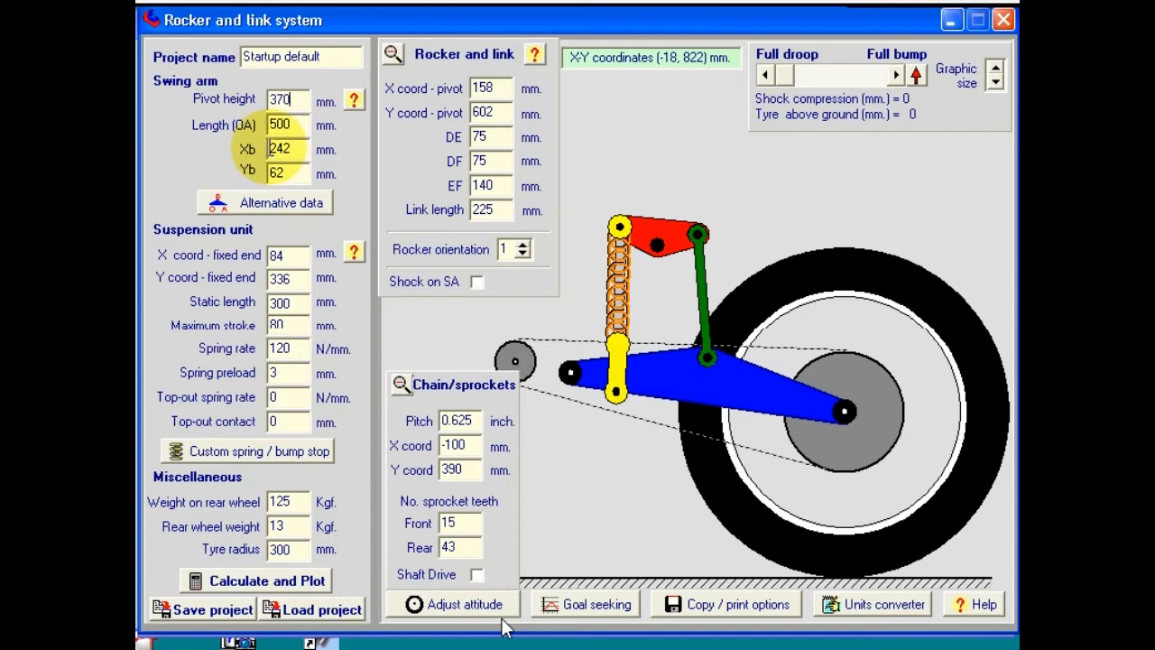
click(356, 101)
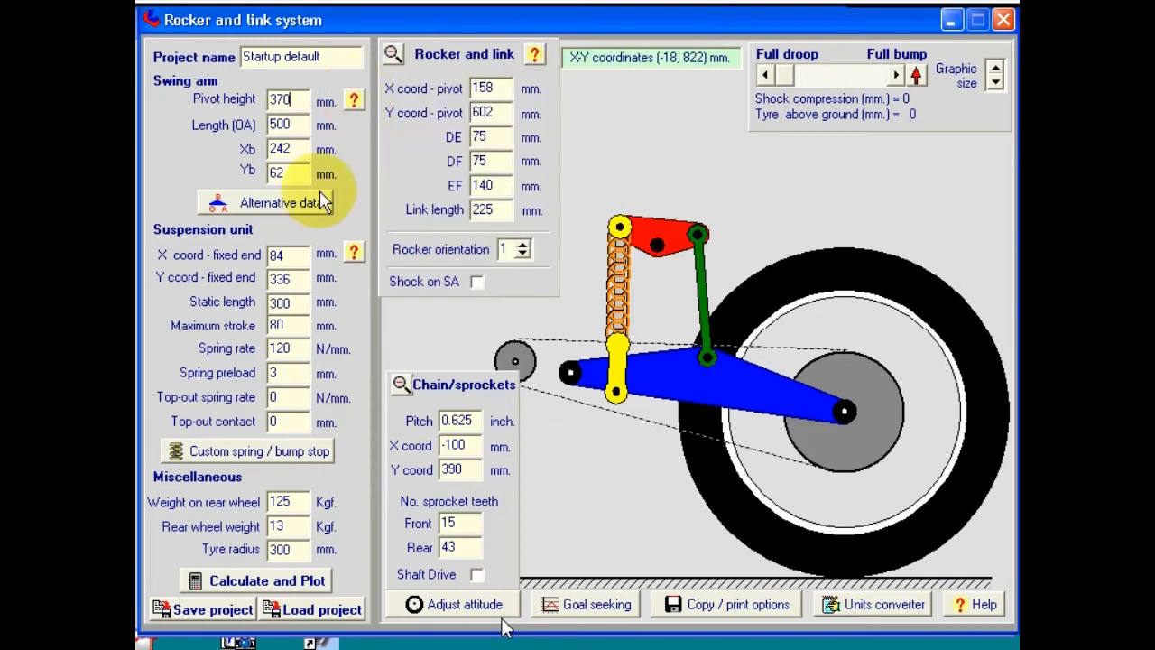
click(293, 205)
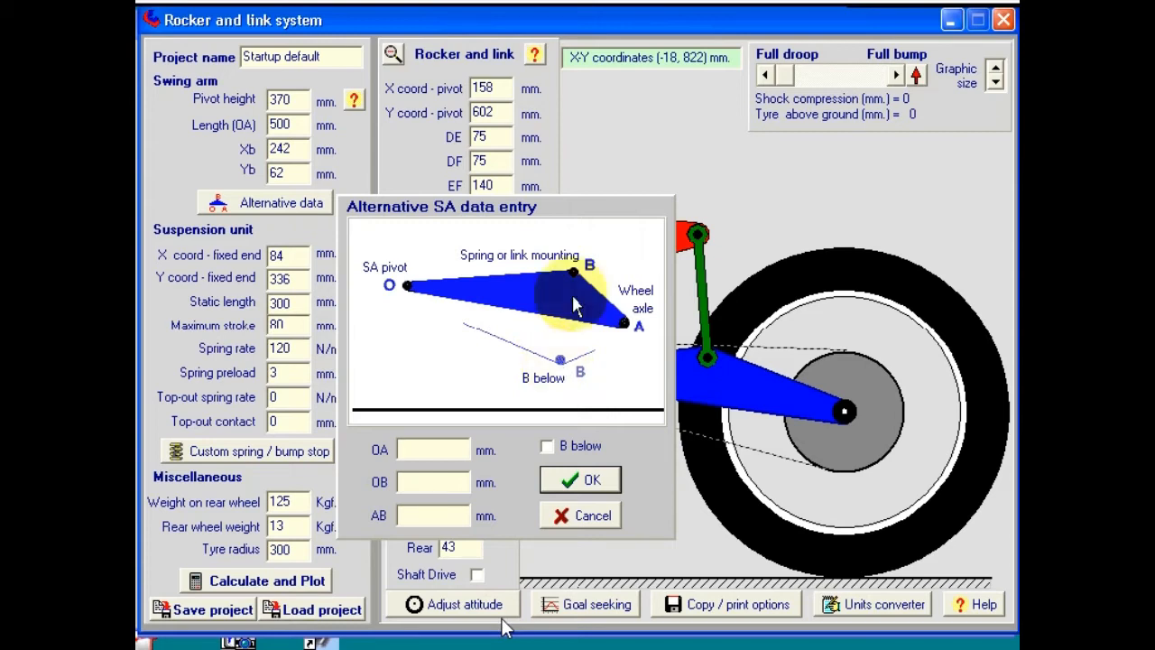
click(547, 447)
click(546, 446)
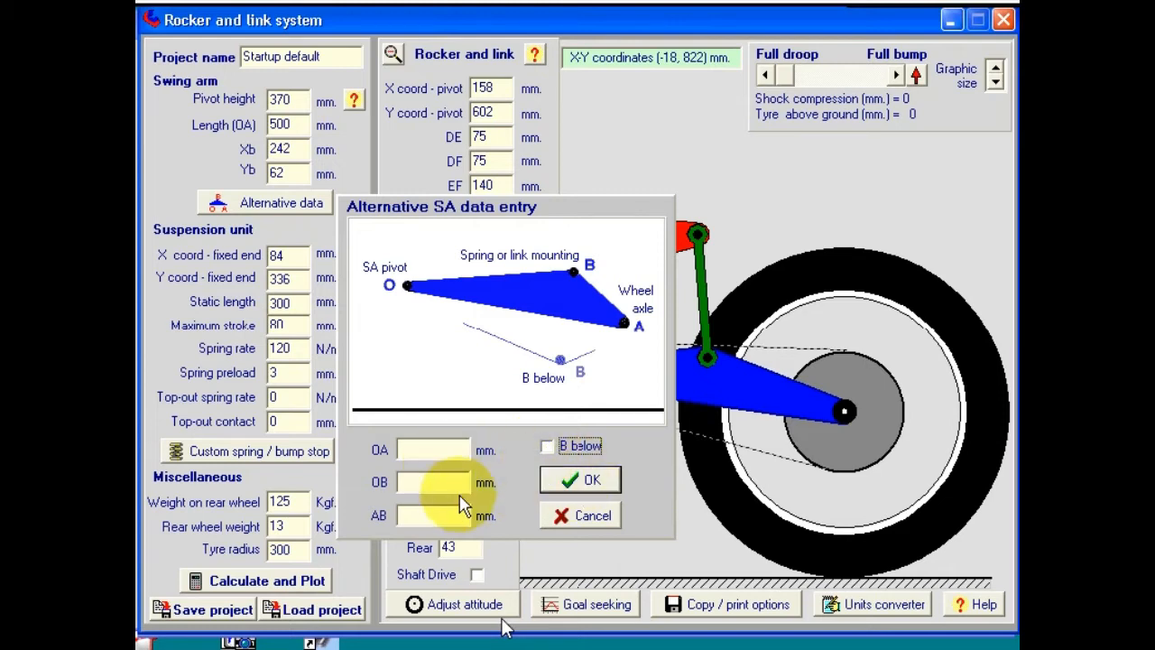
click(569, 516)
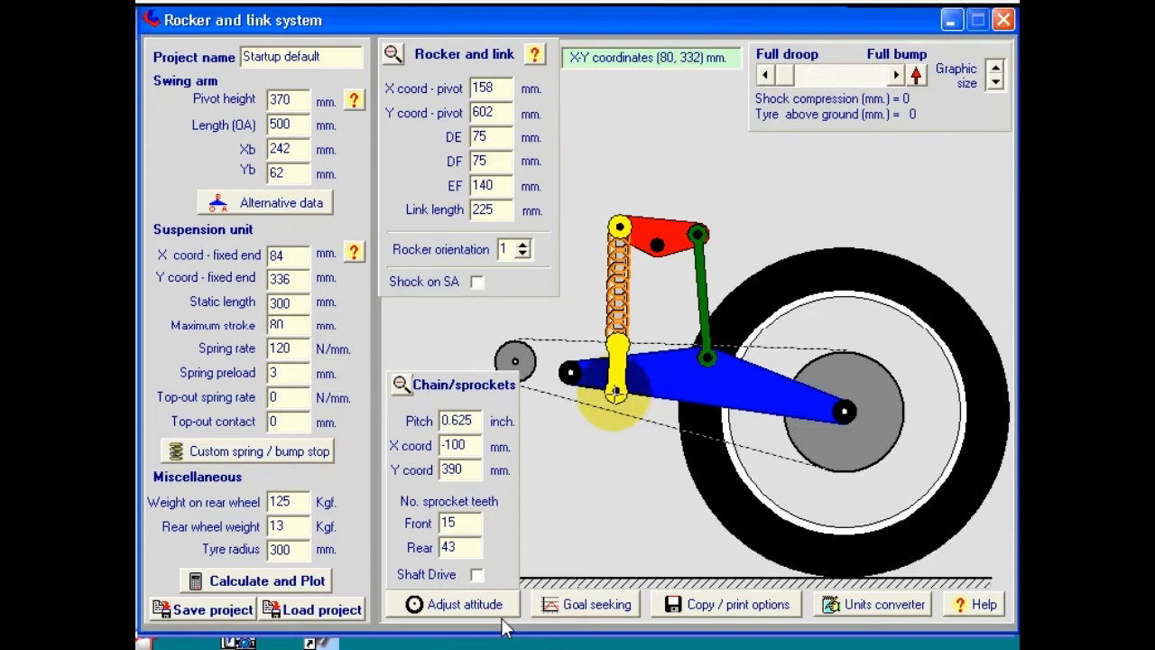
click(477, 282)
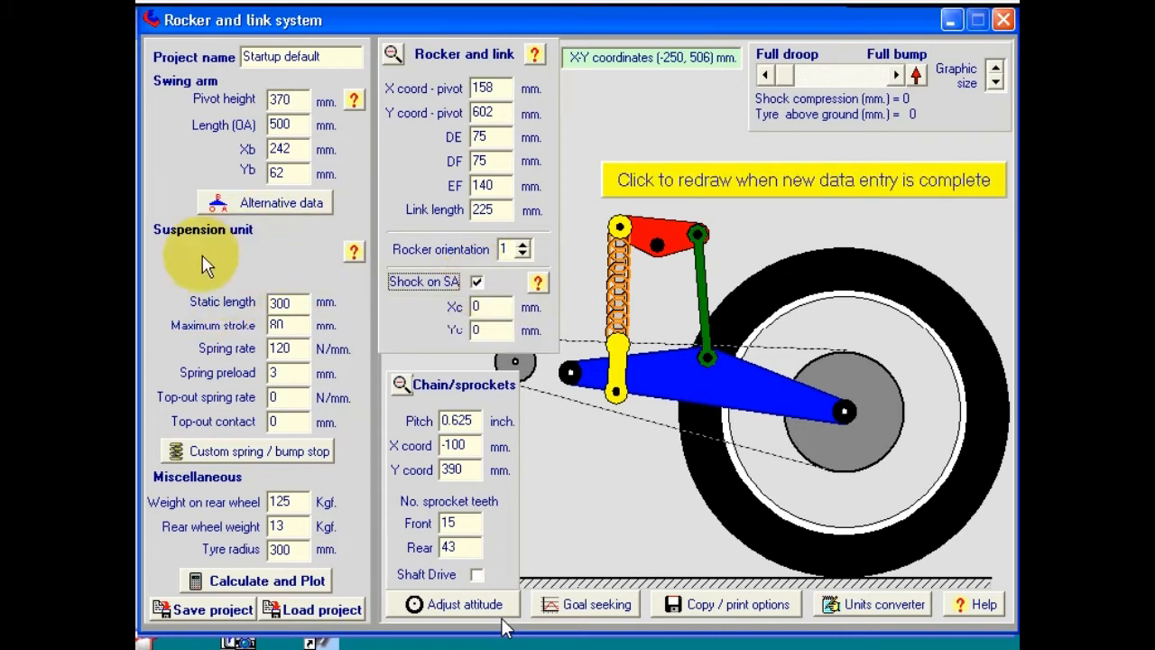
click(476, 282)
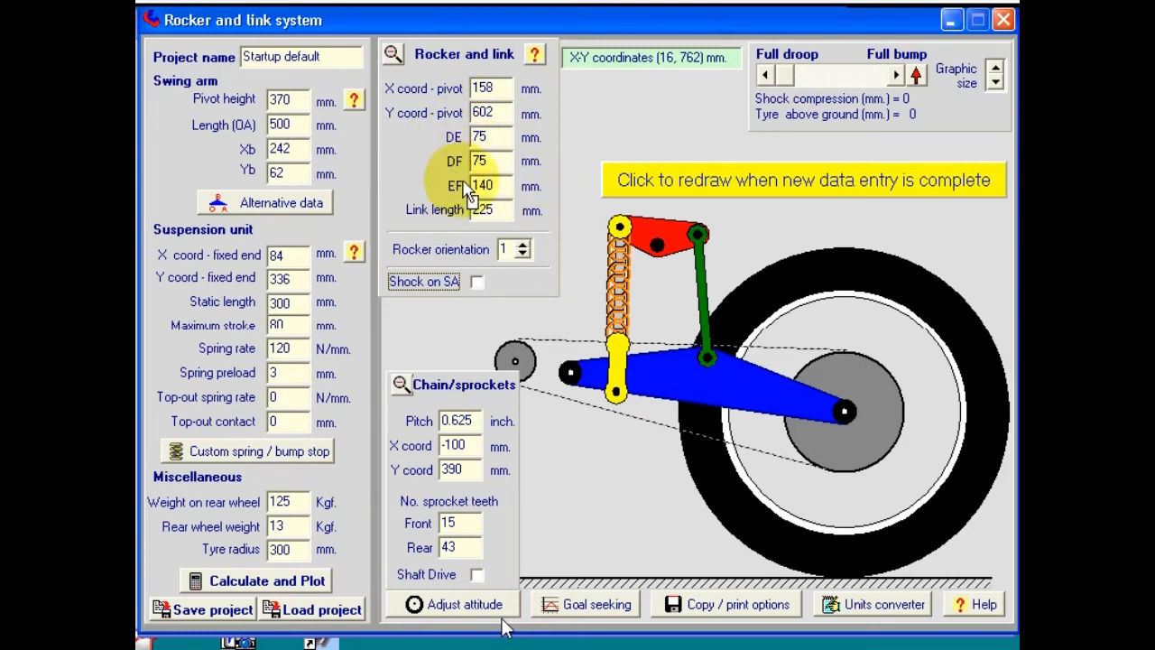
Step: View the rocker dimensions help, then preview rocker orientation 2
click(537, 58)
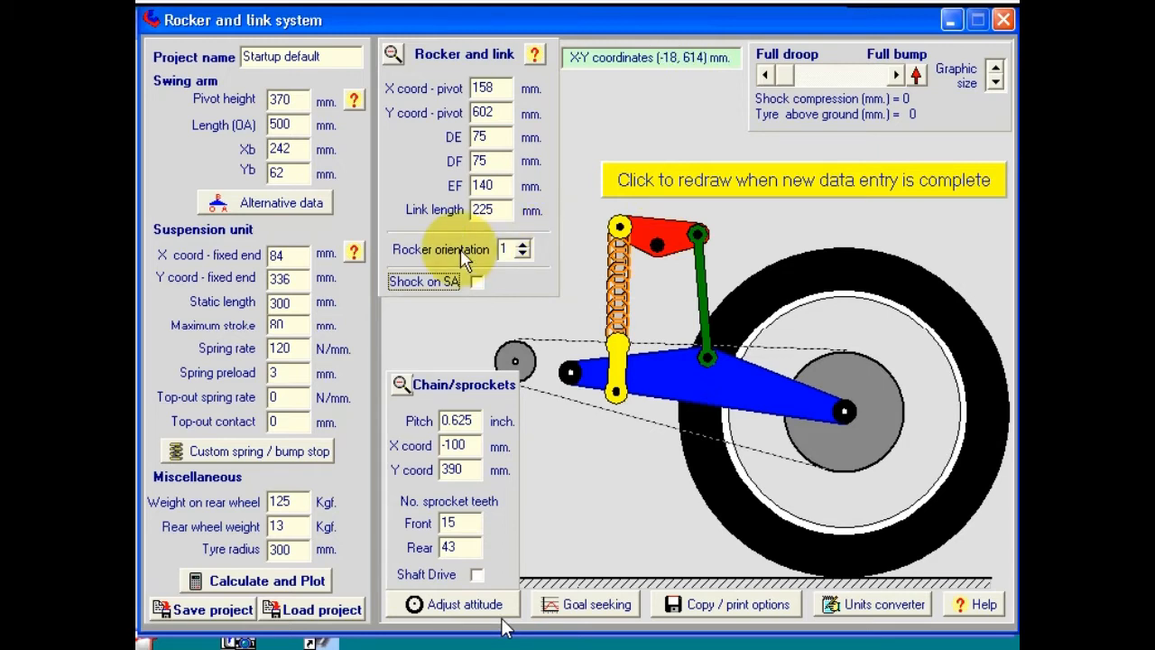
click(521, 244)
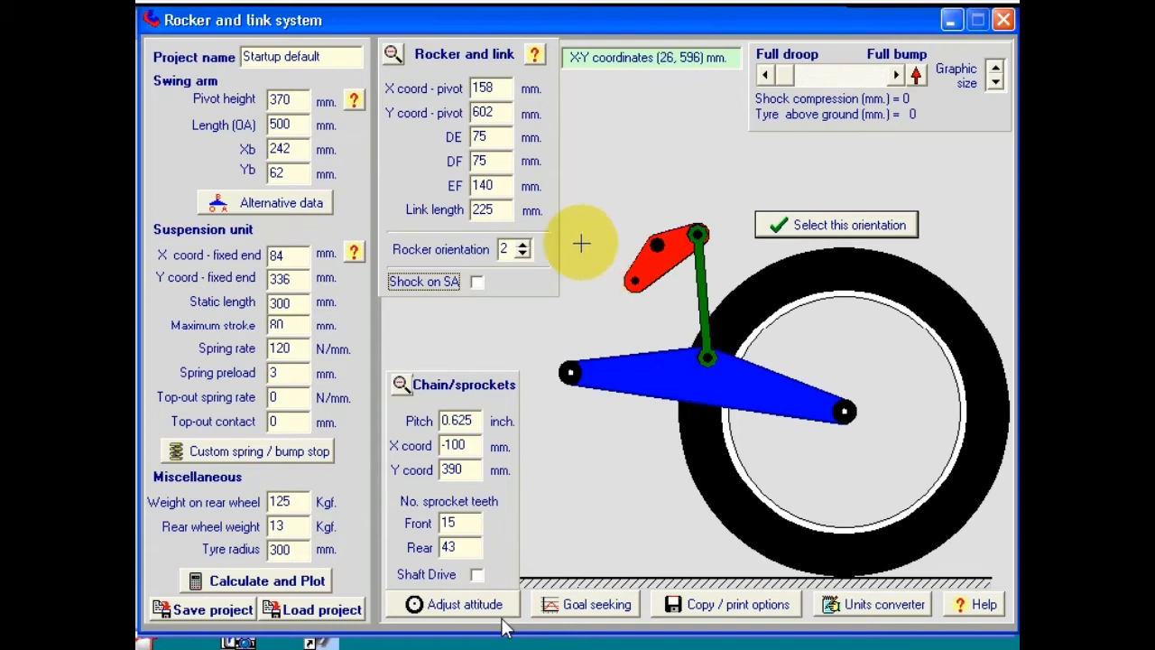
Step: Step rocker orientation up to 3 and 4, back down to 1, and accept orientation 1
click(522, 244)
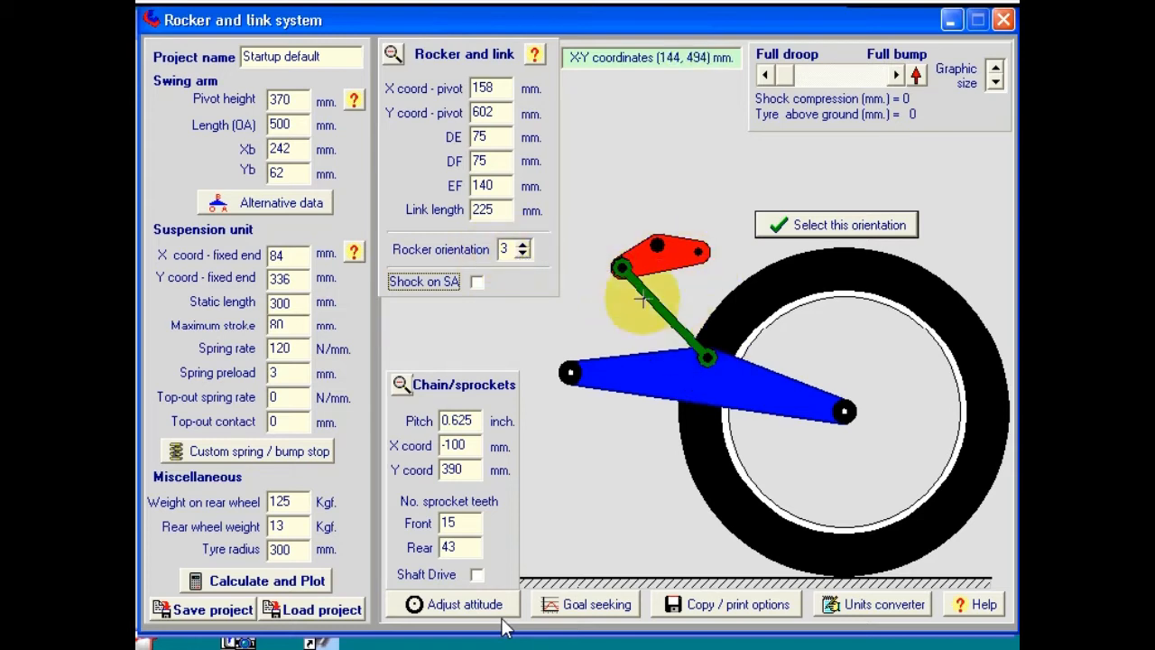
click(521, 245)
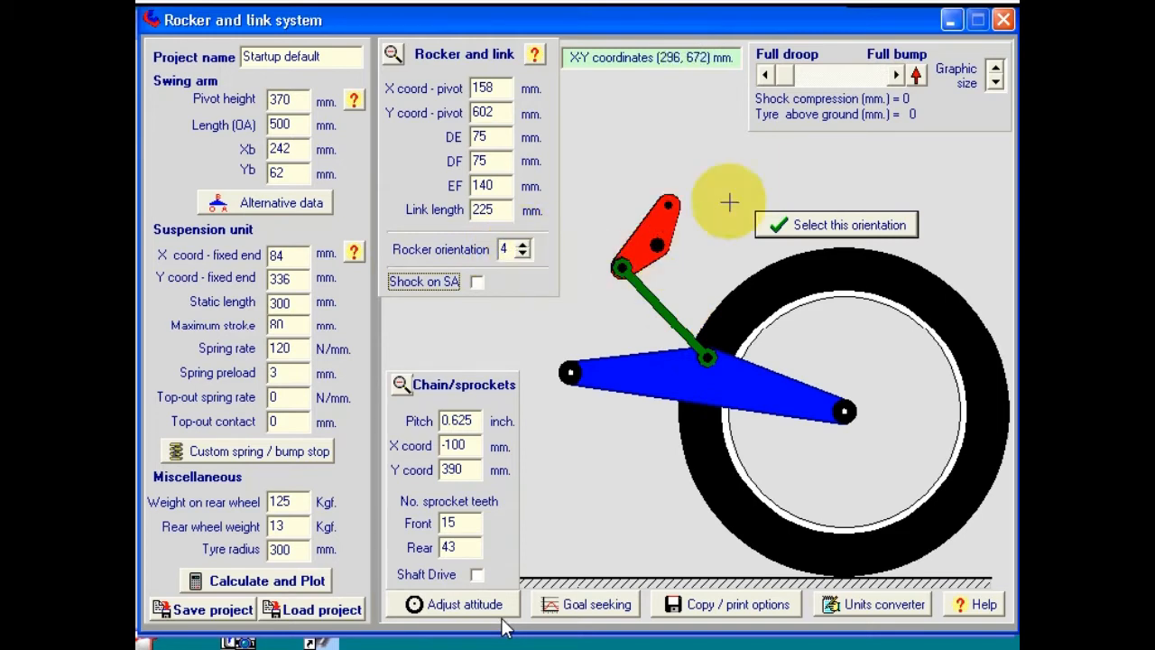
click(522, 253)
click(522, 253)
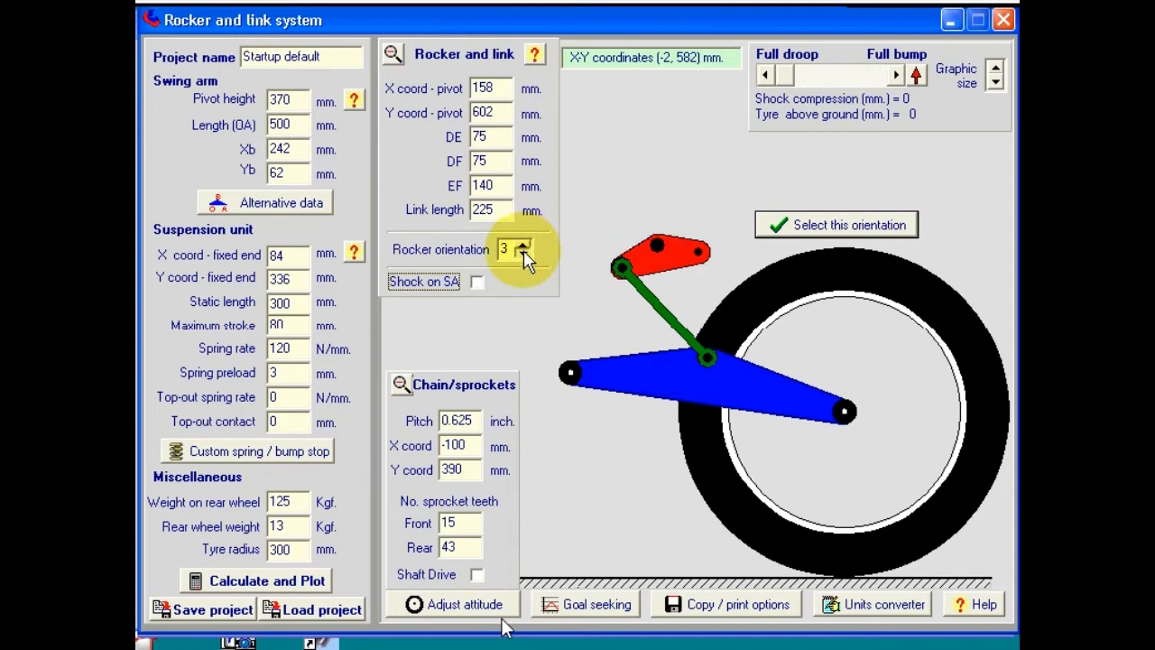
click(523, 255)
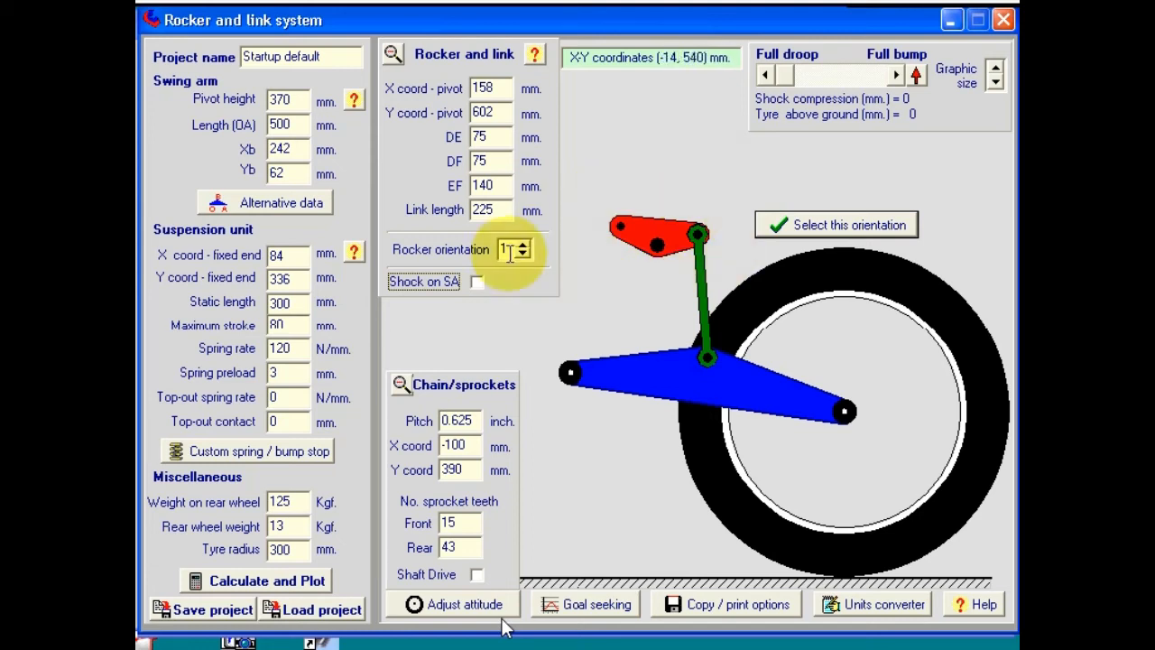
click(794, 227)
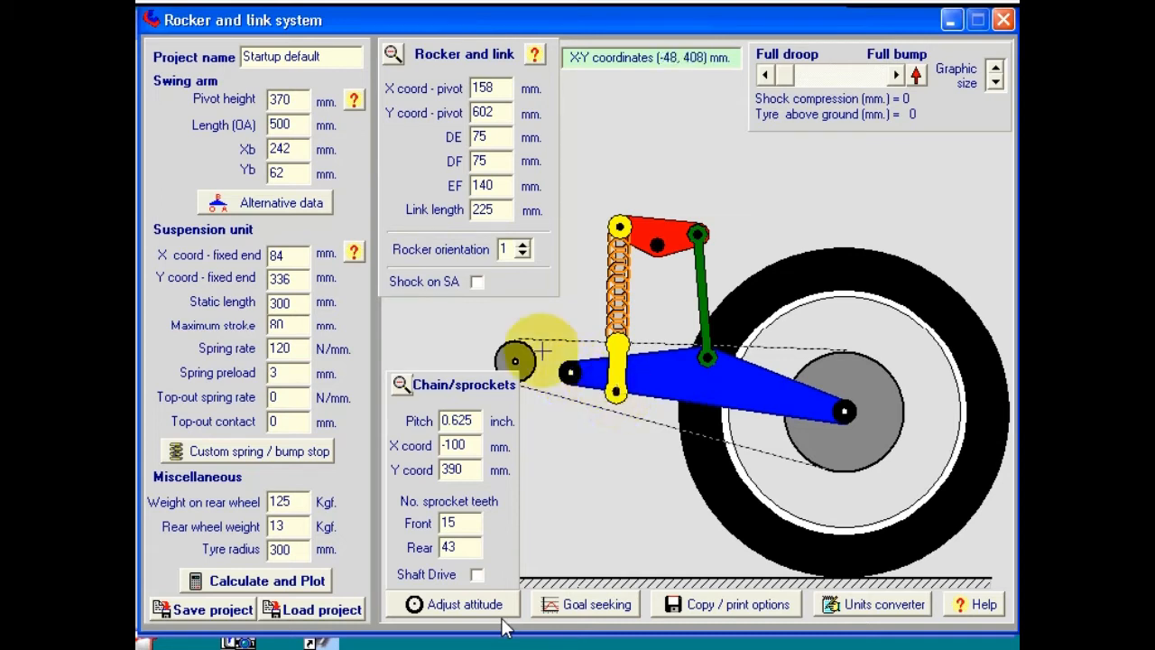
Step: Mount the shock on the swing arm with Xc 84 and Yc -36, then redraw
click(476, 282)
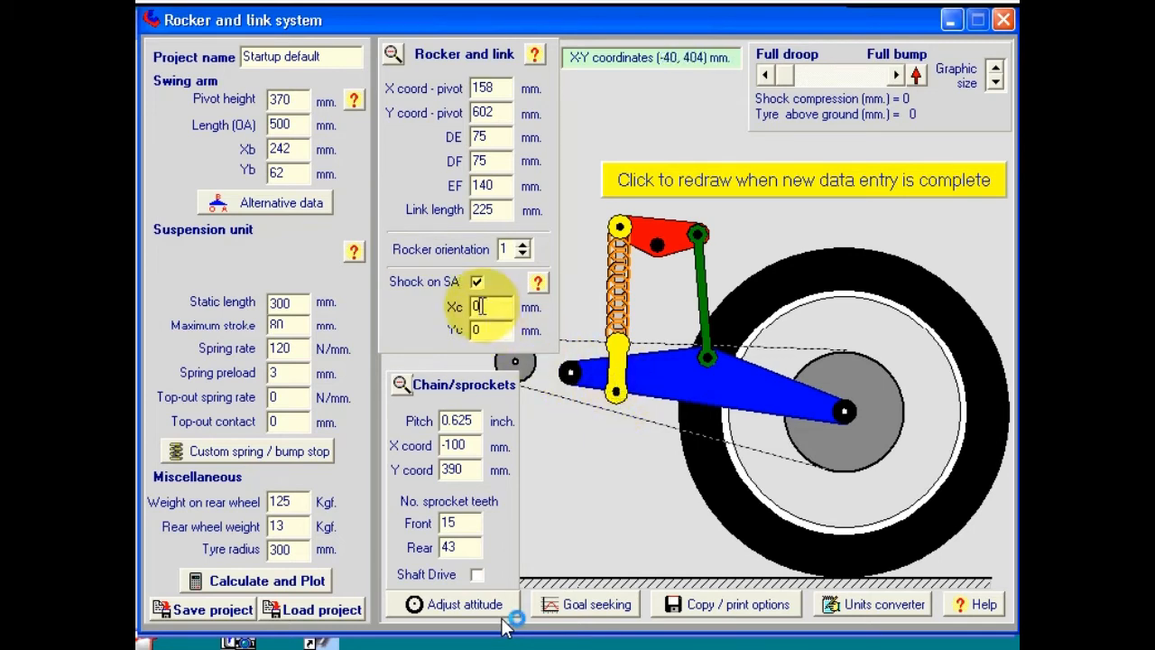
double_click(464, 307)
text(84)
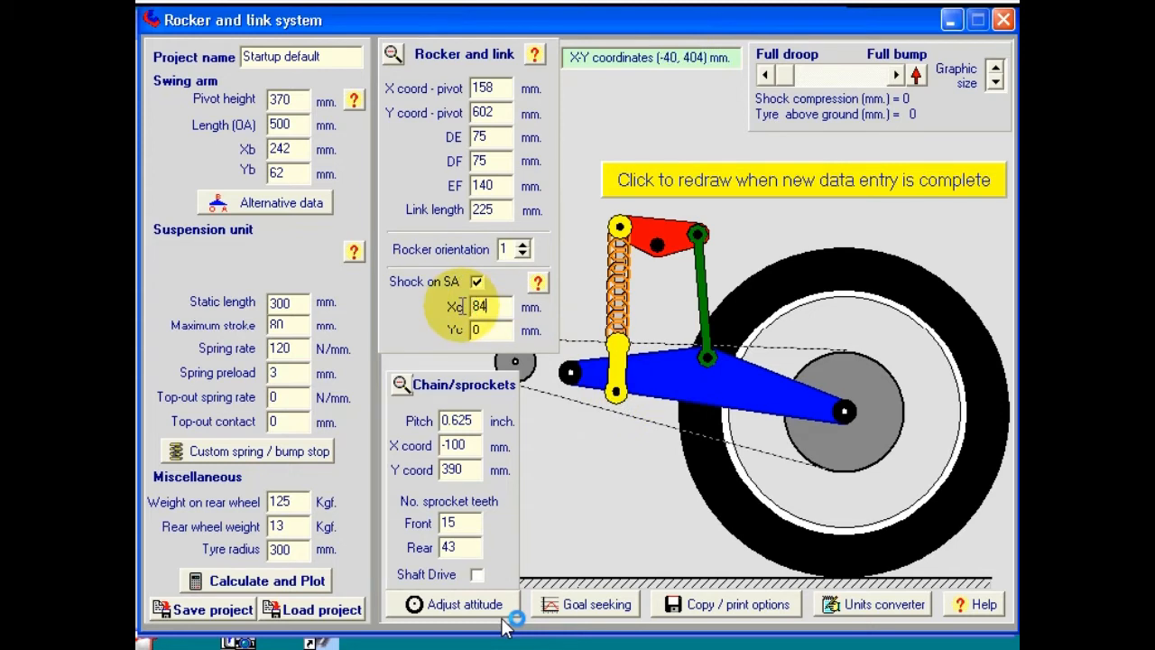
double_click(475, 329)
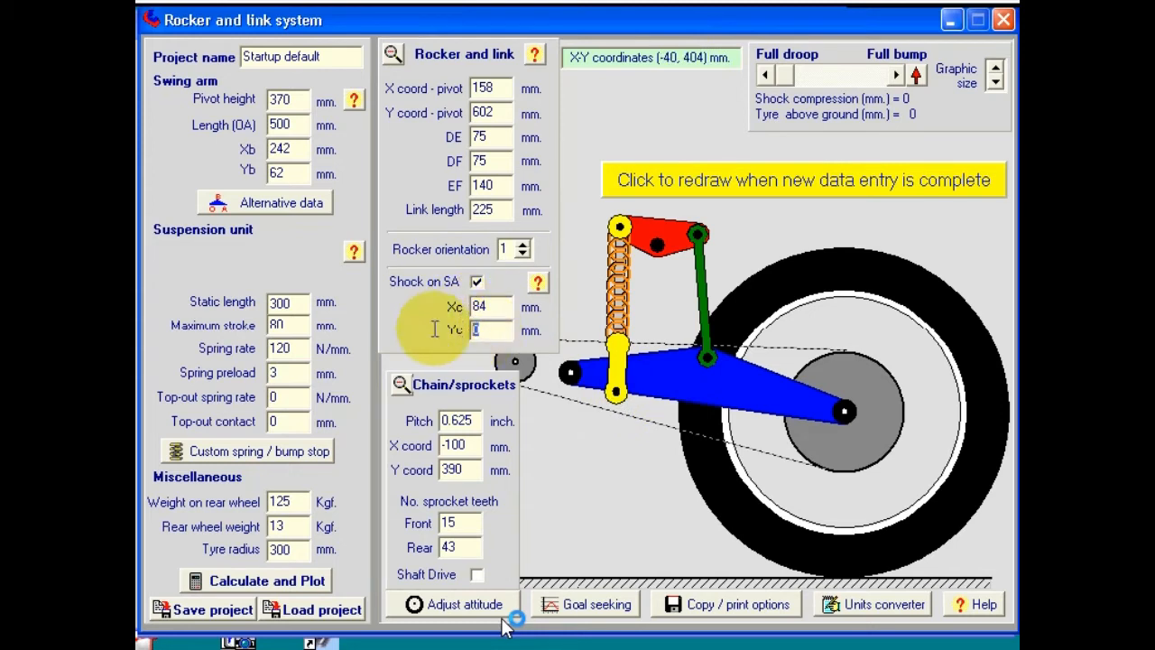
text(-36)
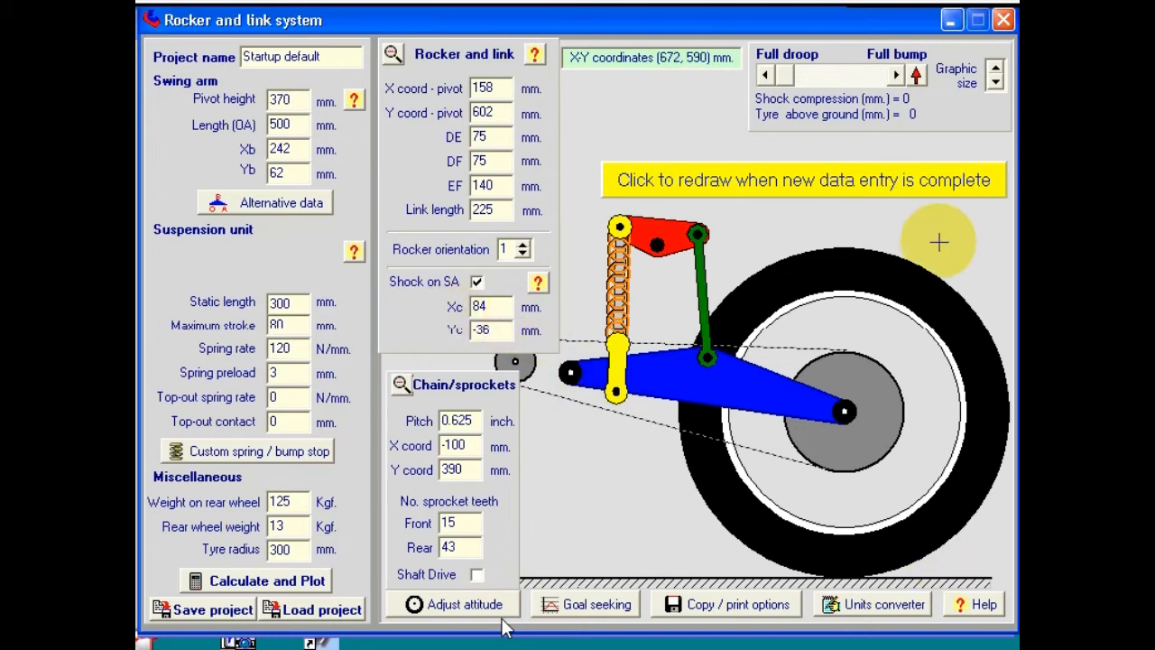
click(896, 181)
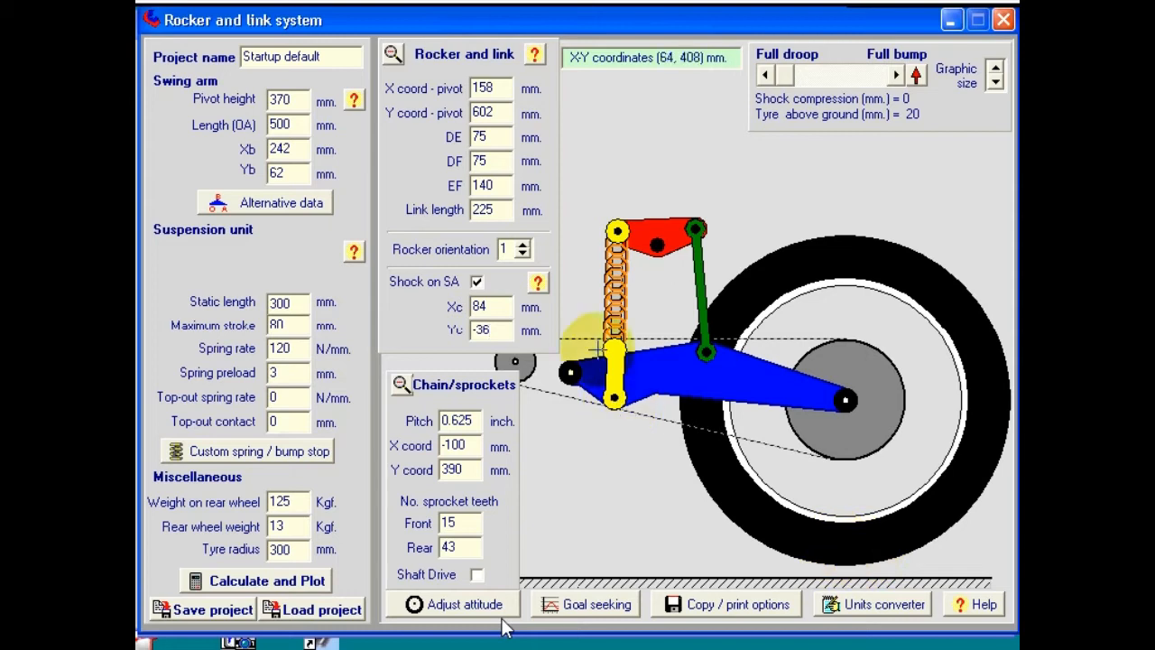
Step: Adjust Yc to -33, then -27, redrawing the linkage after each change
click(493, 330)
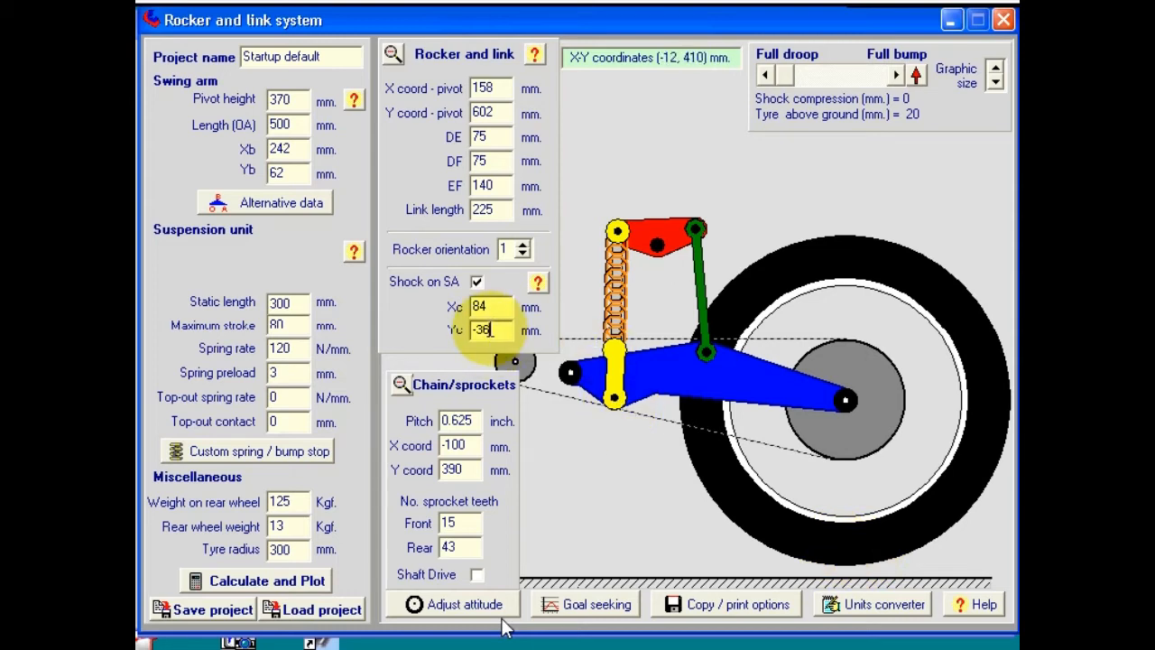
double_click(480, 332)
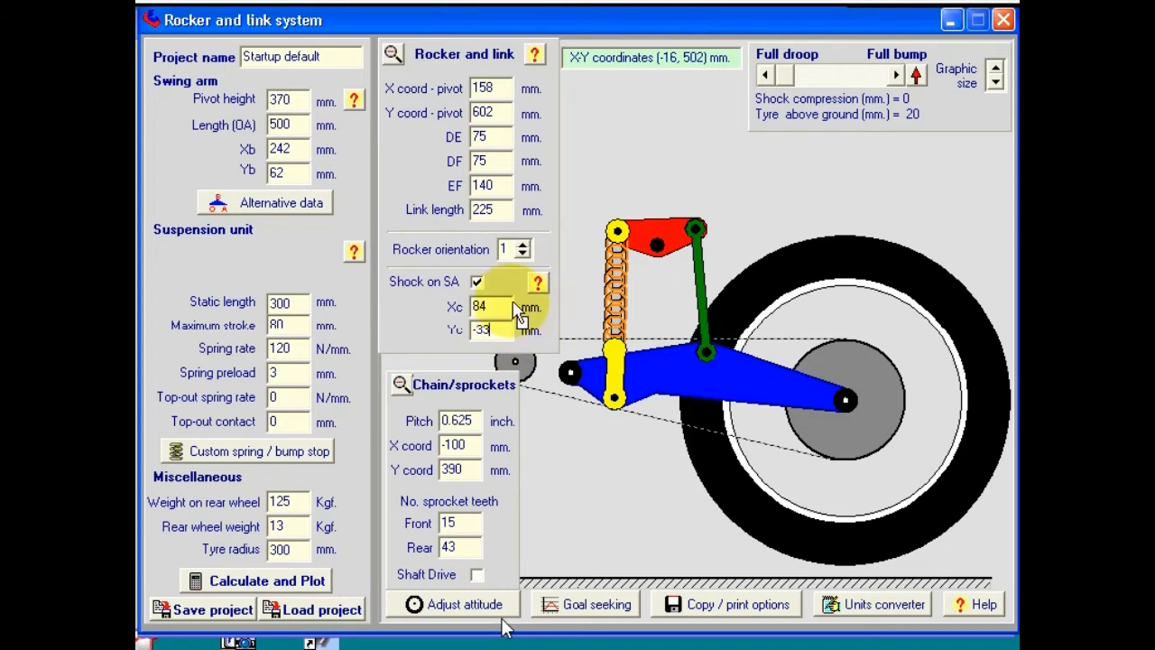
click(502, 307)
click(897, 177)
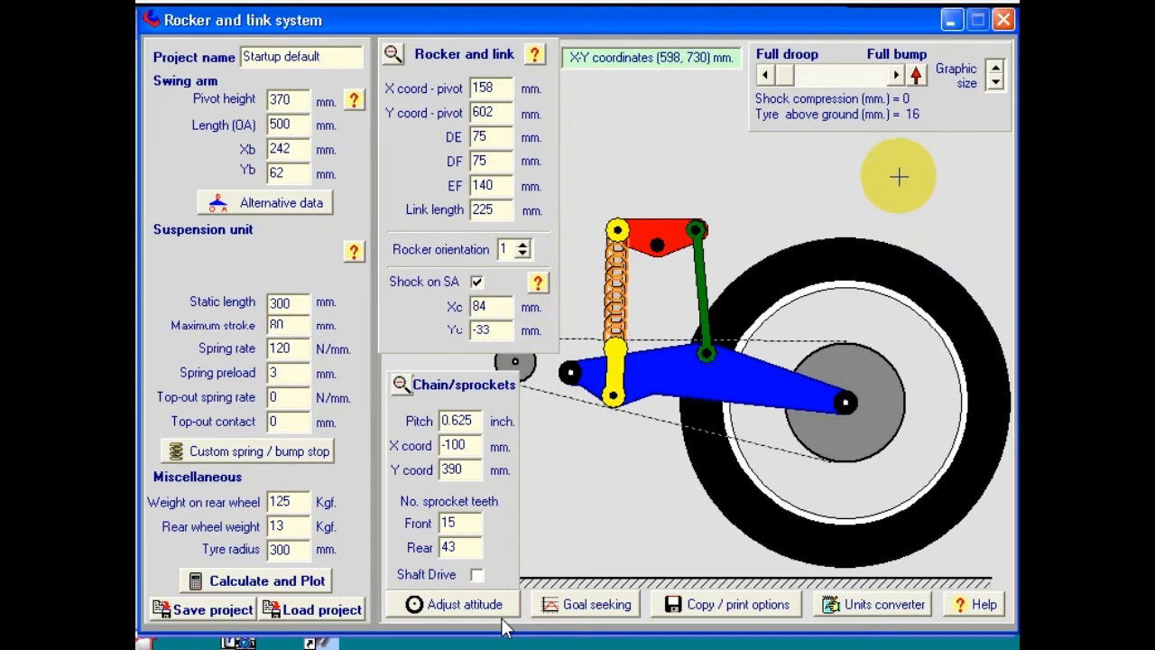
click(476, 330)
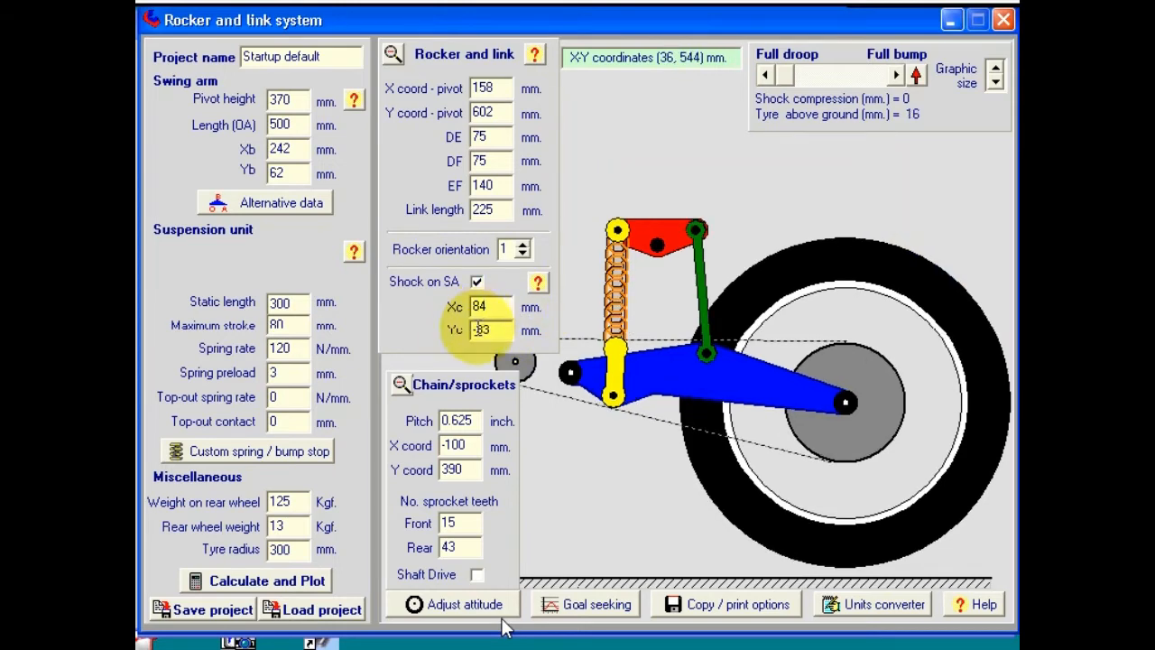
double_click(506, 330)
text(-27)
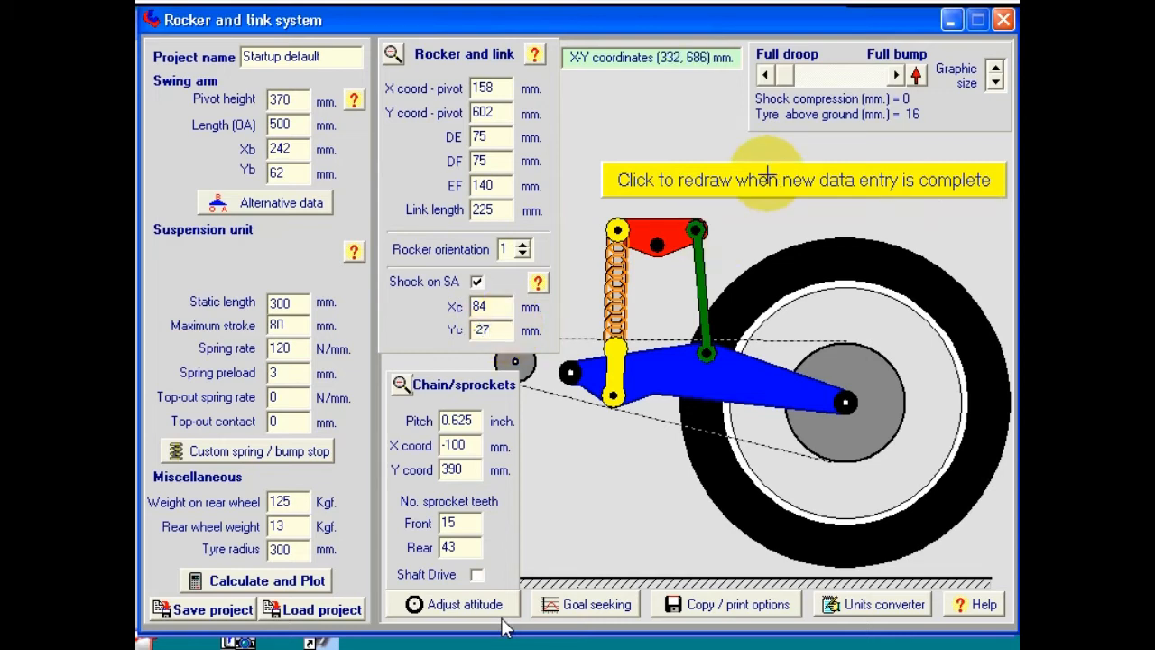
click(767, 176)
Step: Set Yc to -25 and redraw, then uncheck Shock on SA
double_click(500, 329)
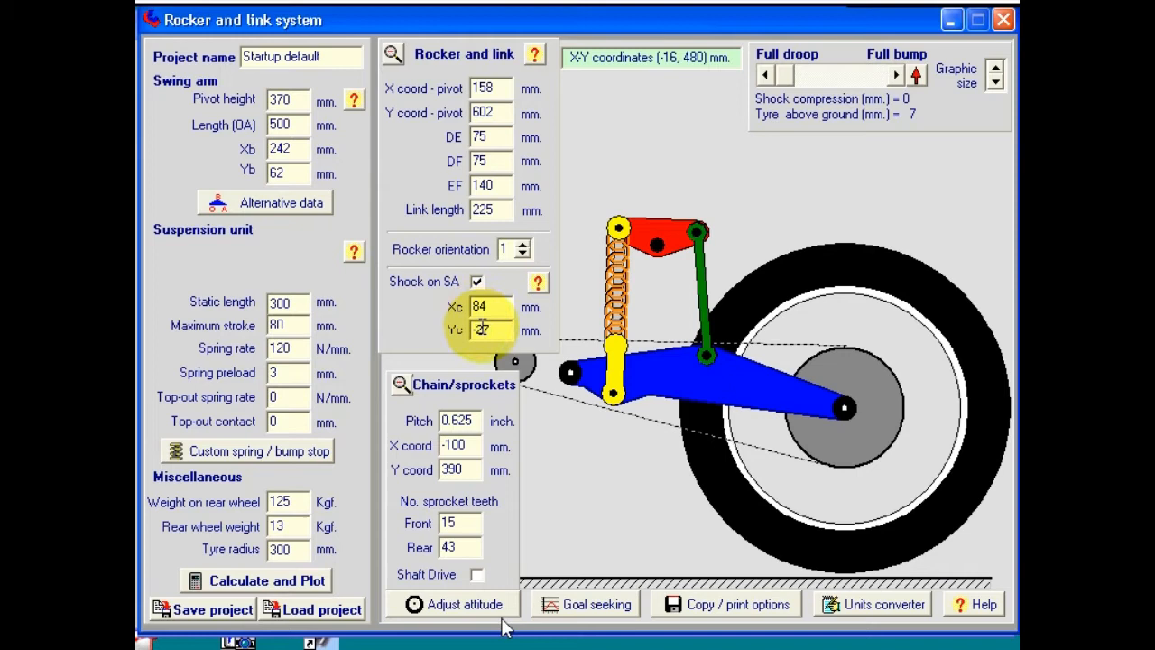
text(-25)
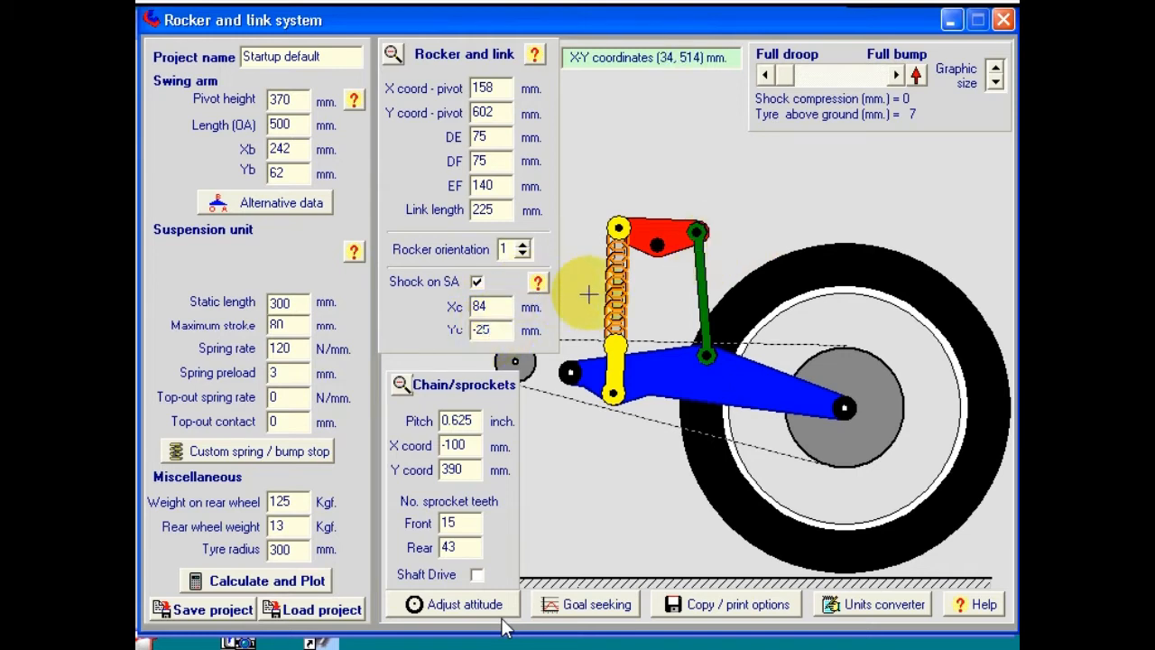
click(509, 308)
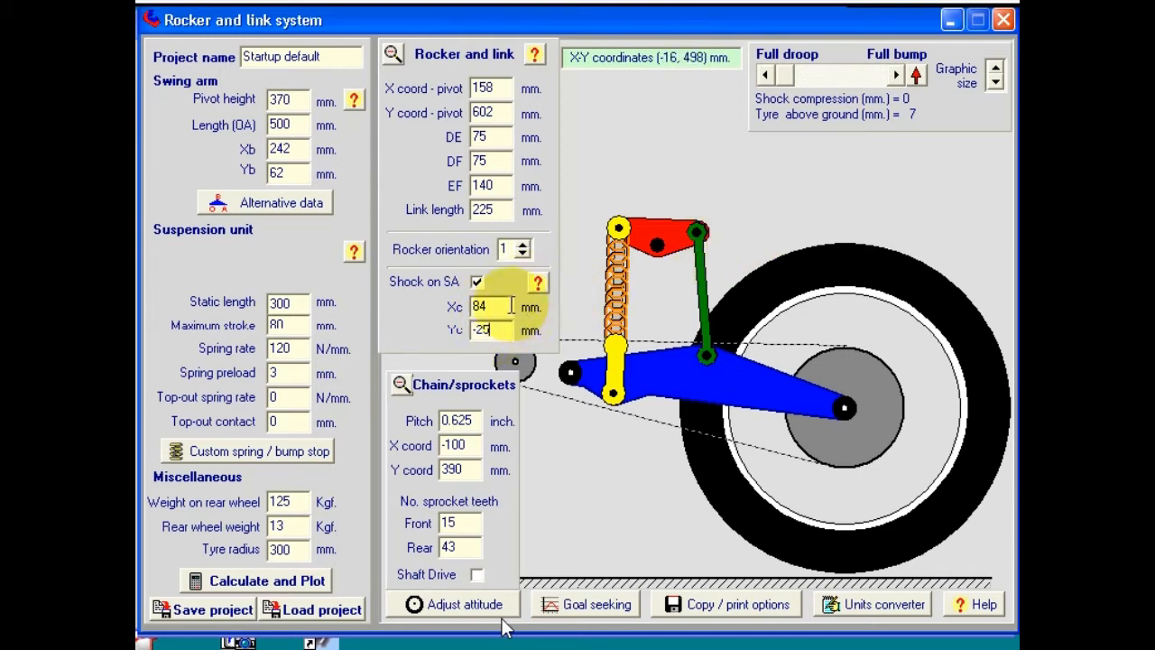
click(778, 182)
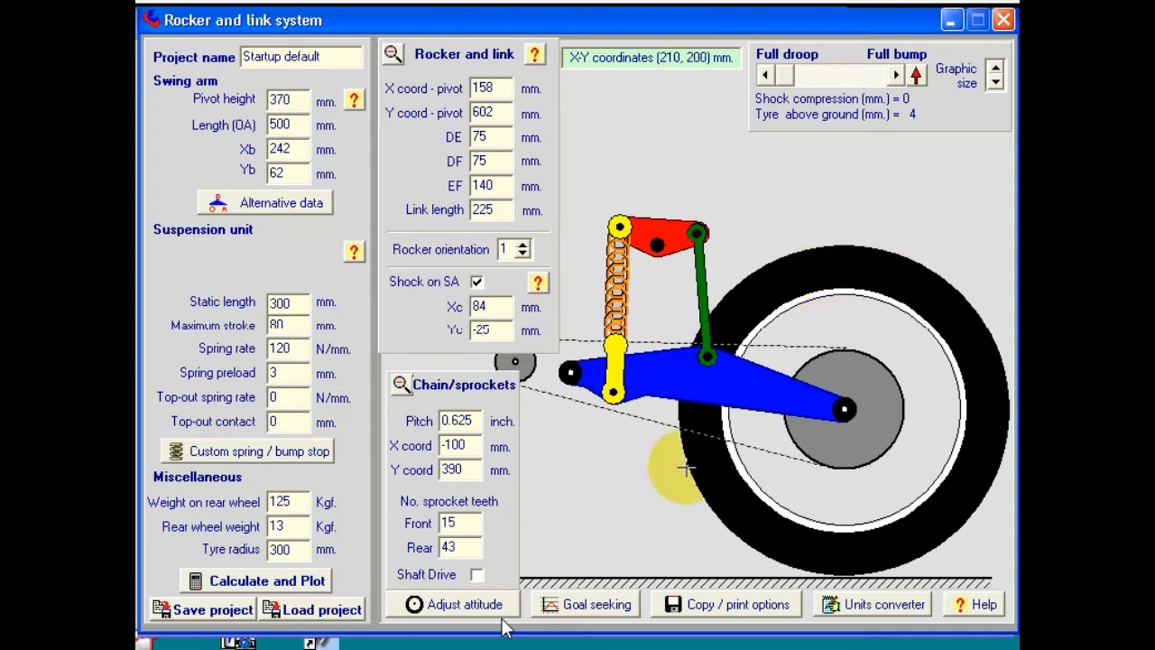
click(478, 283)
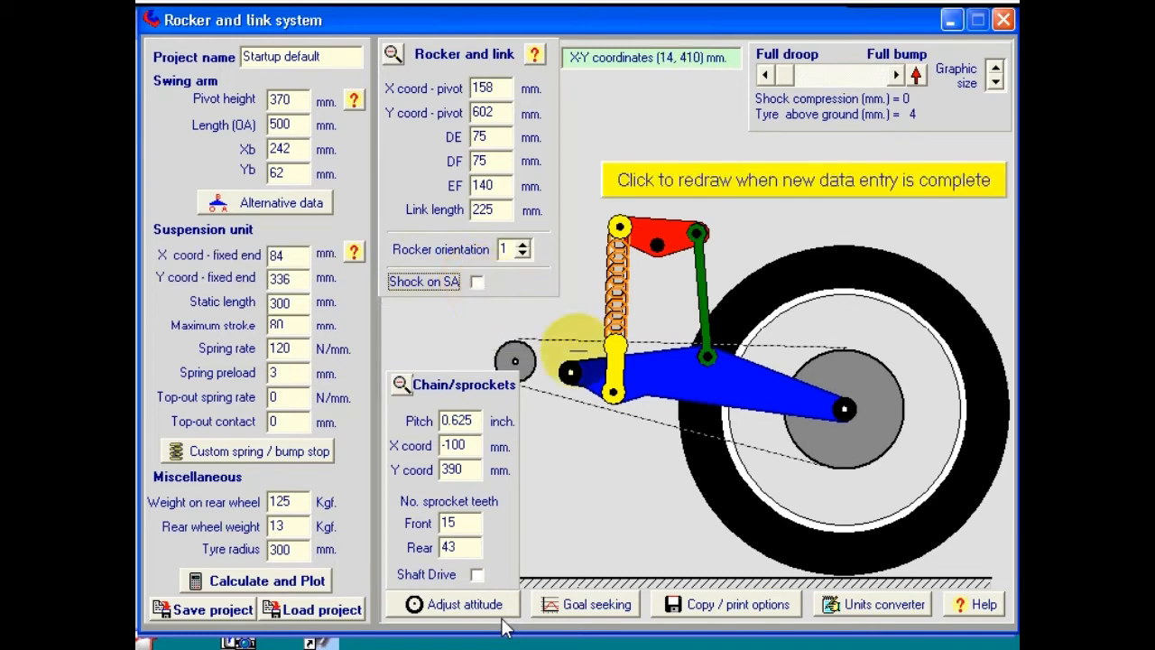
Step: Redraw the linkage with the shock fixed end at X 84 mm, Y 336 mm
click(811, 183)
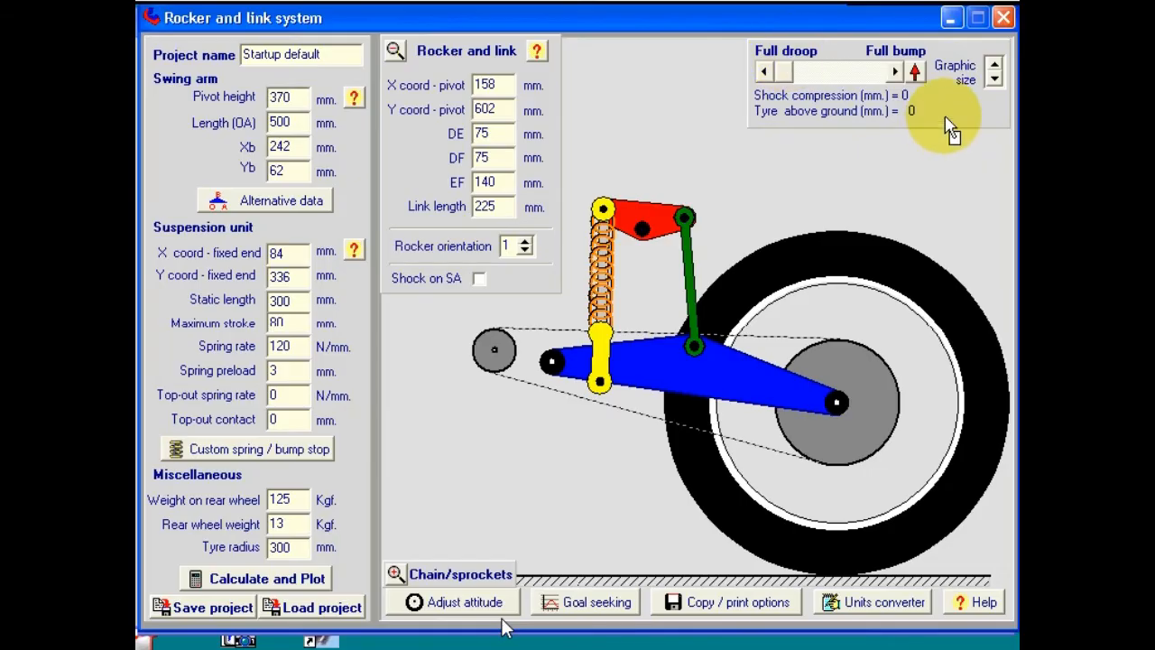
click(917, 72)
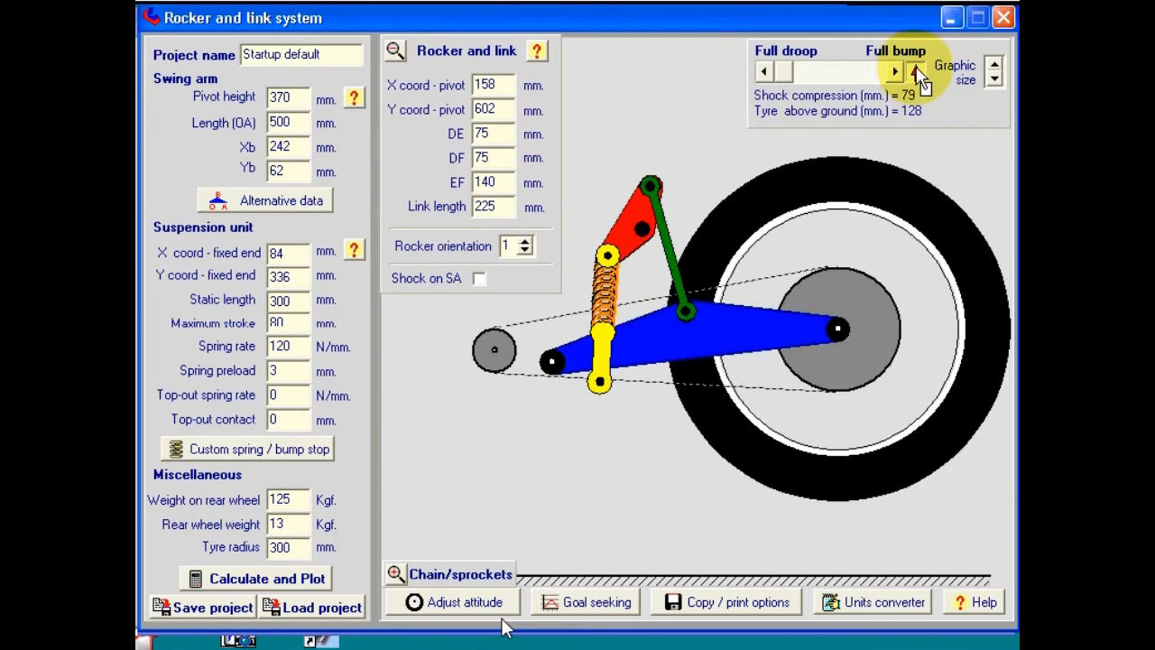
click(917, 72)
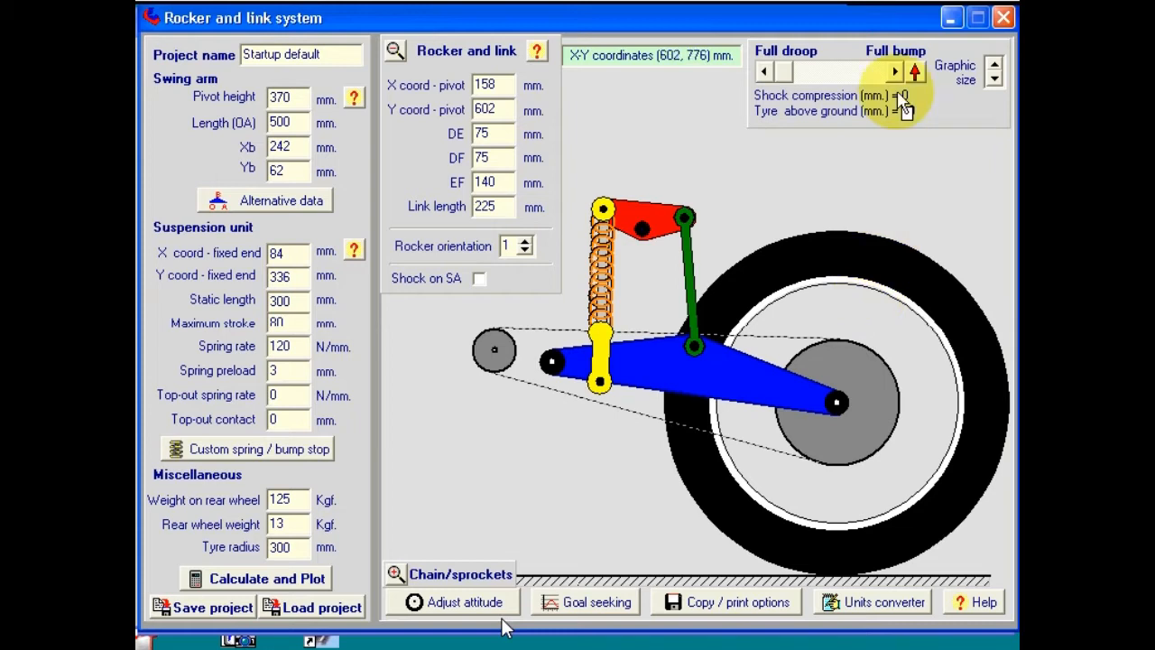
click(895, 72)
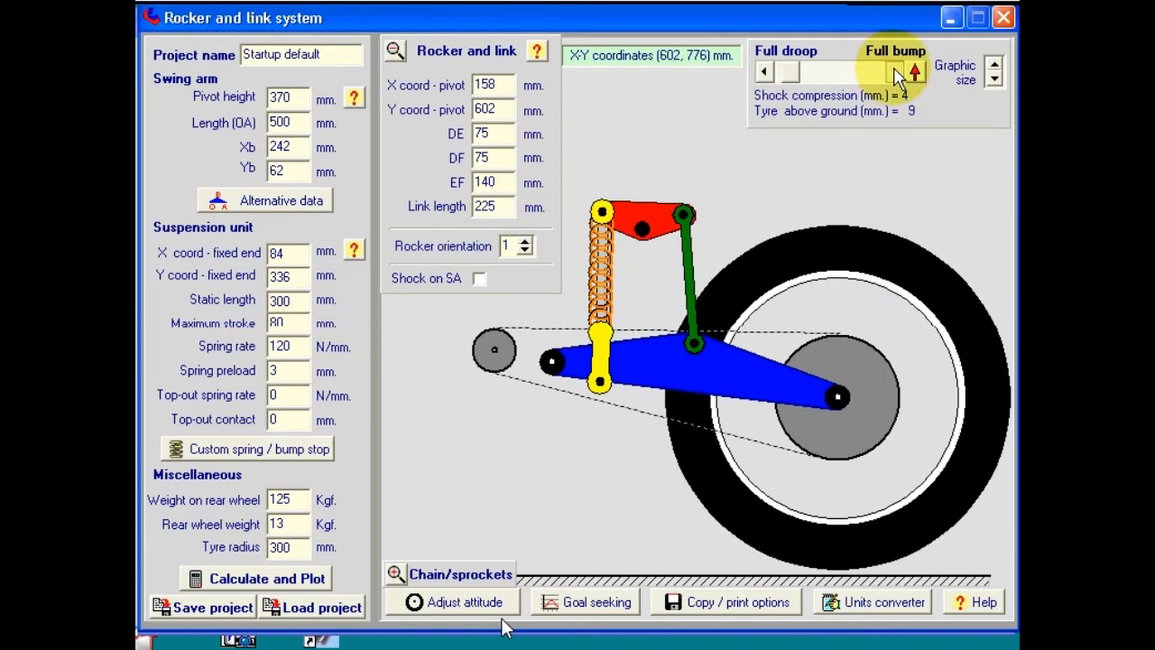
click(897, 74)
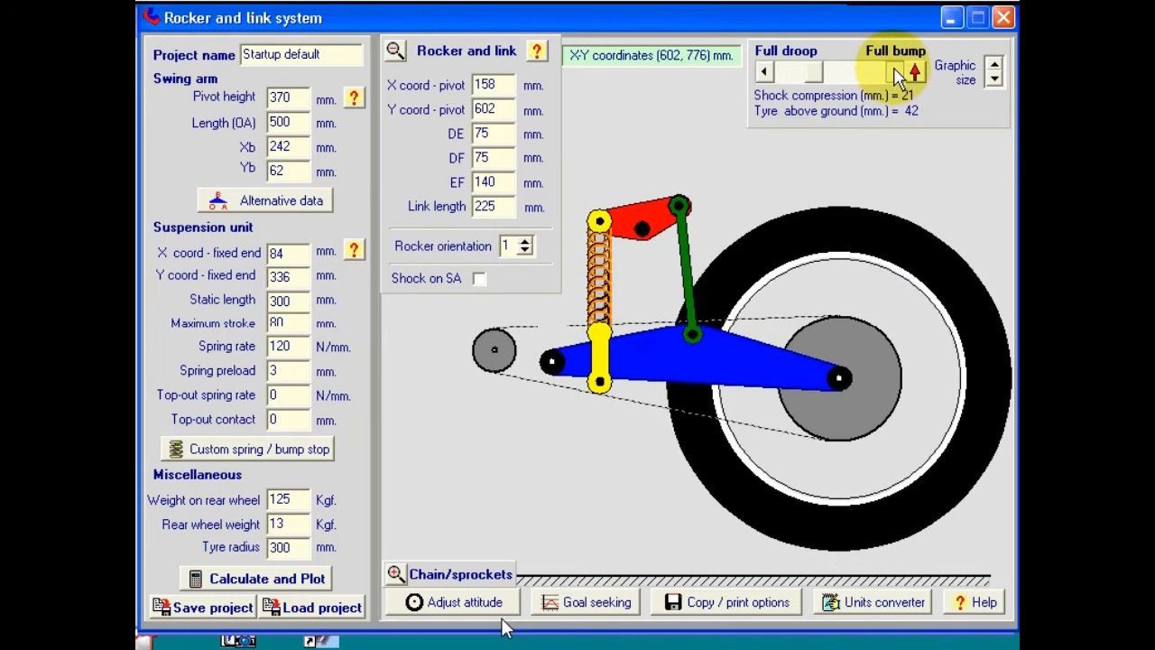
drag(814, 79, 887, 71)
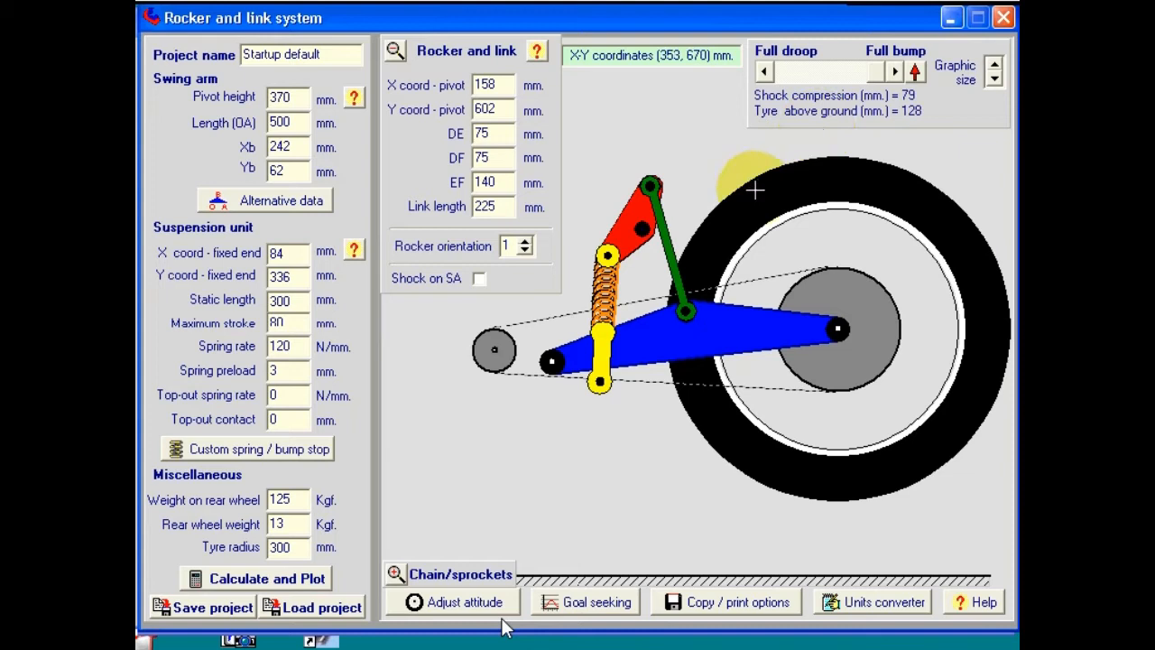
click(916, 71)
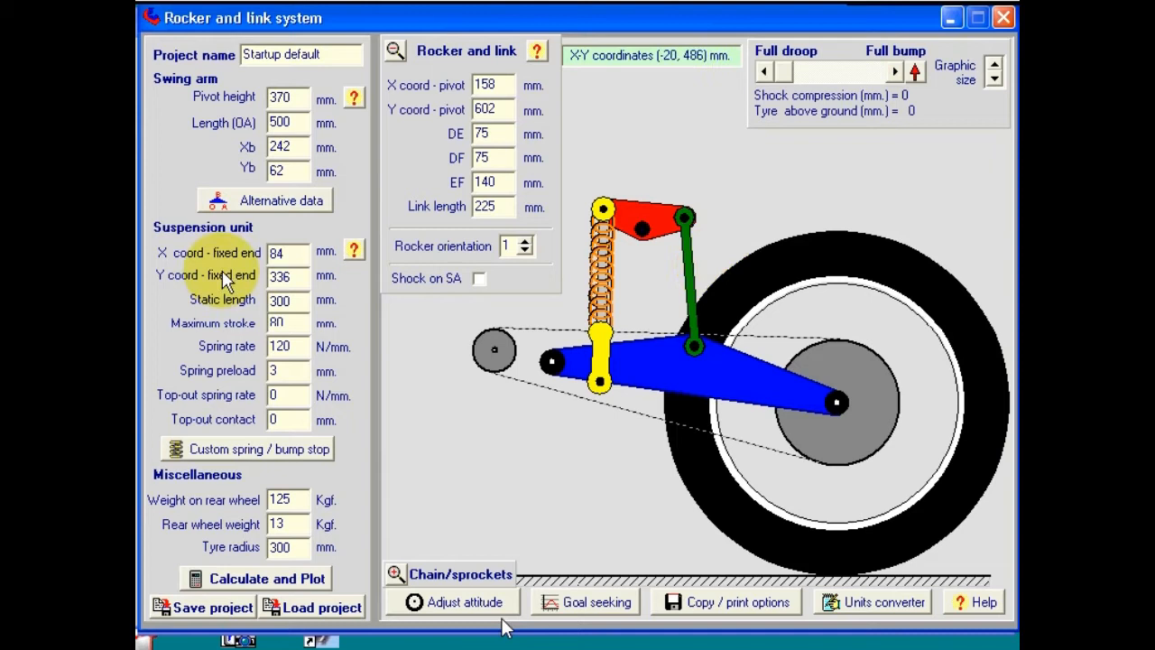
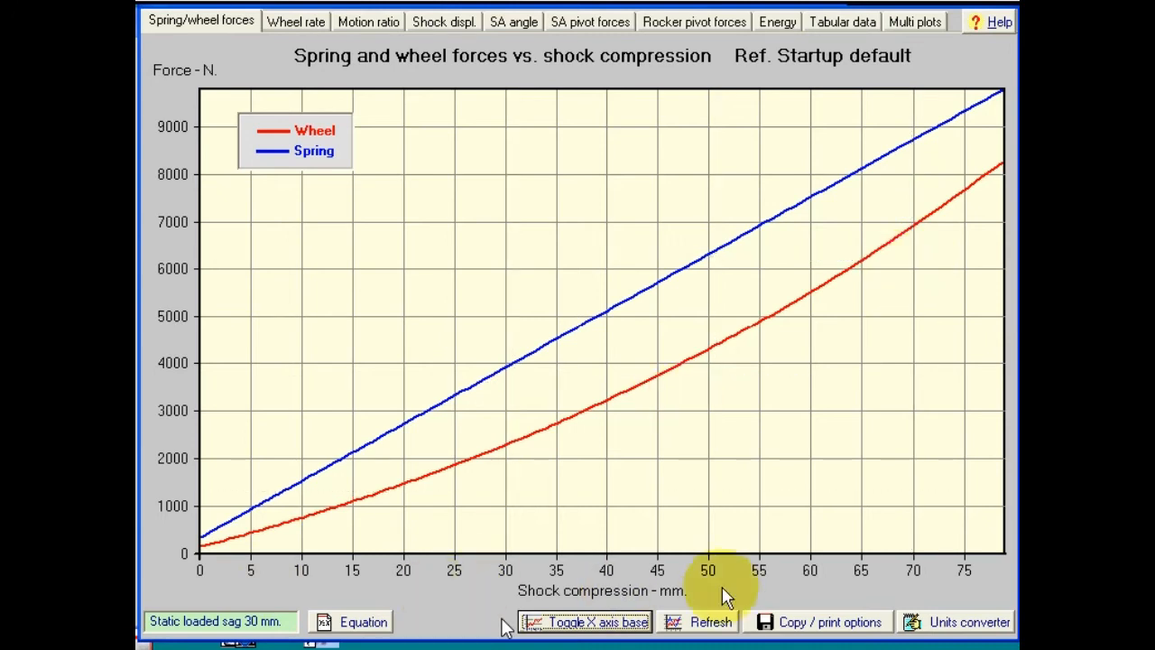
Step: Plot forces against vertical wheel movement, check the copy/print options unused, then show the wheel rate curve
click(603, 622)
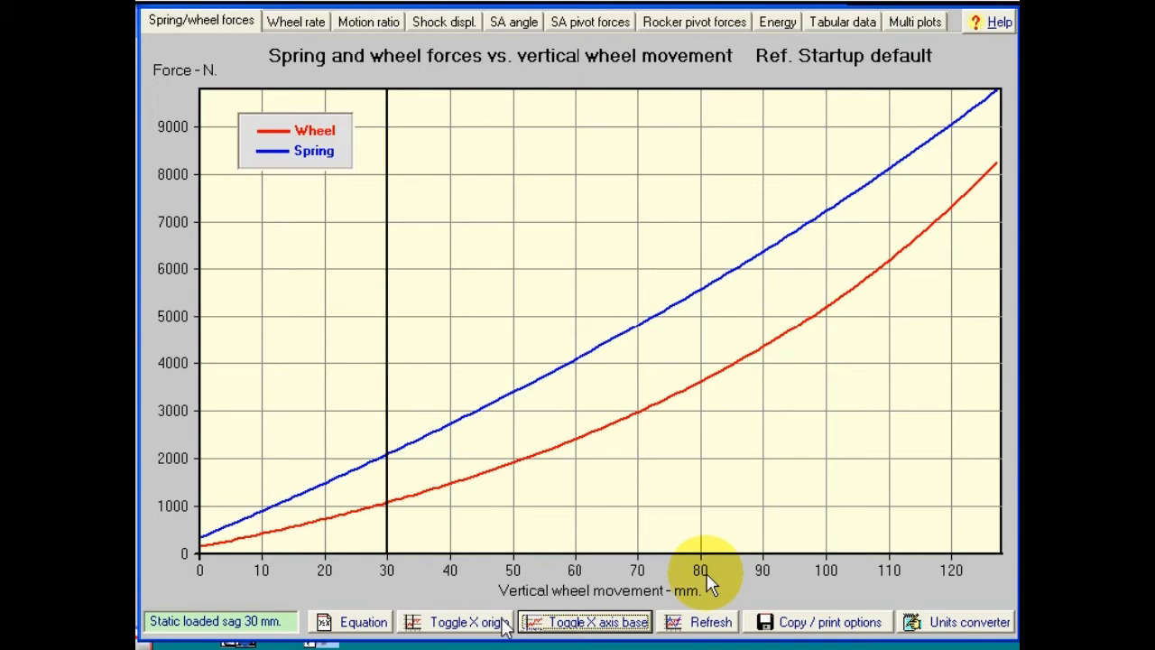
click(845, 623)
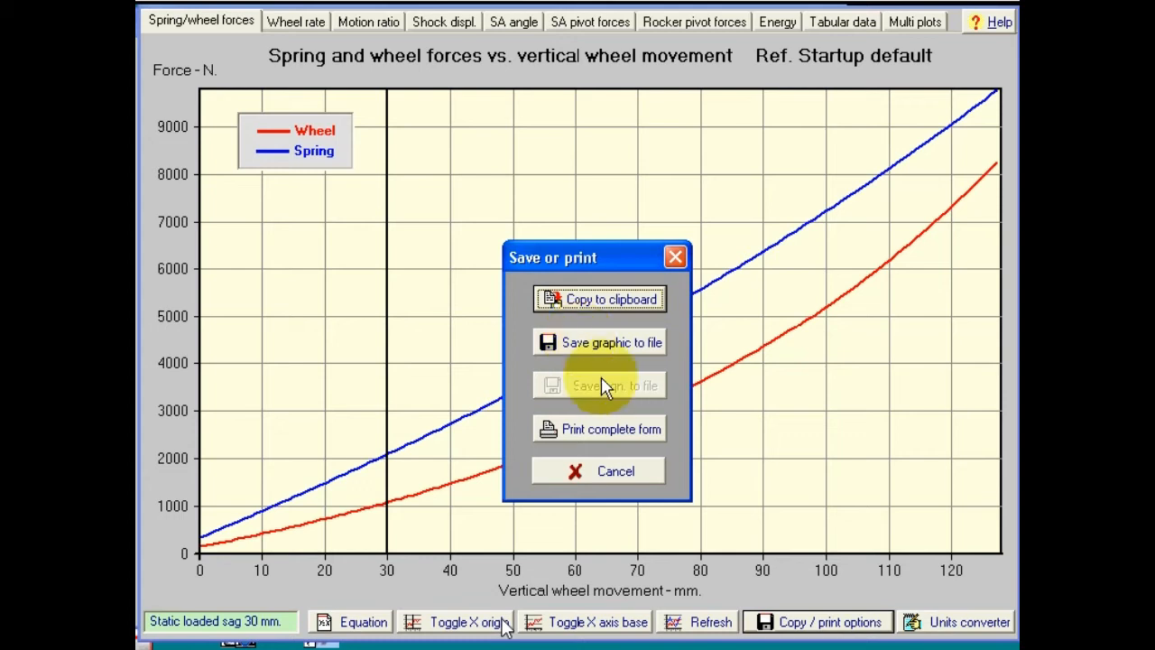
click(610, 472)
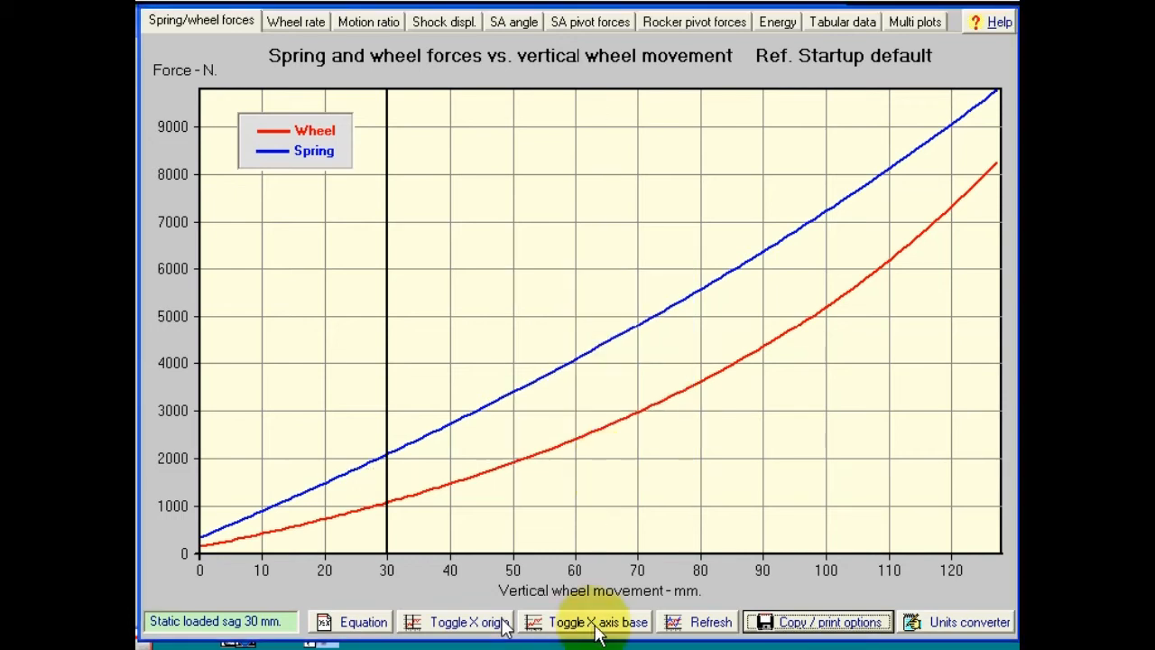
click(294, 25)
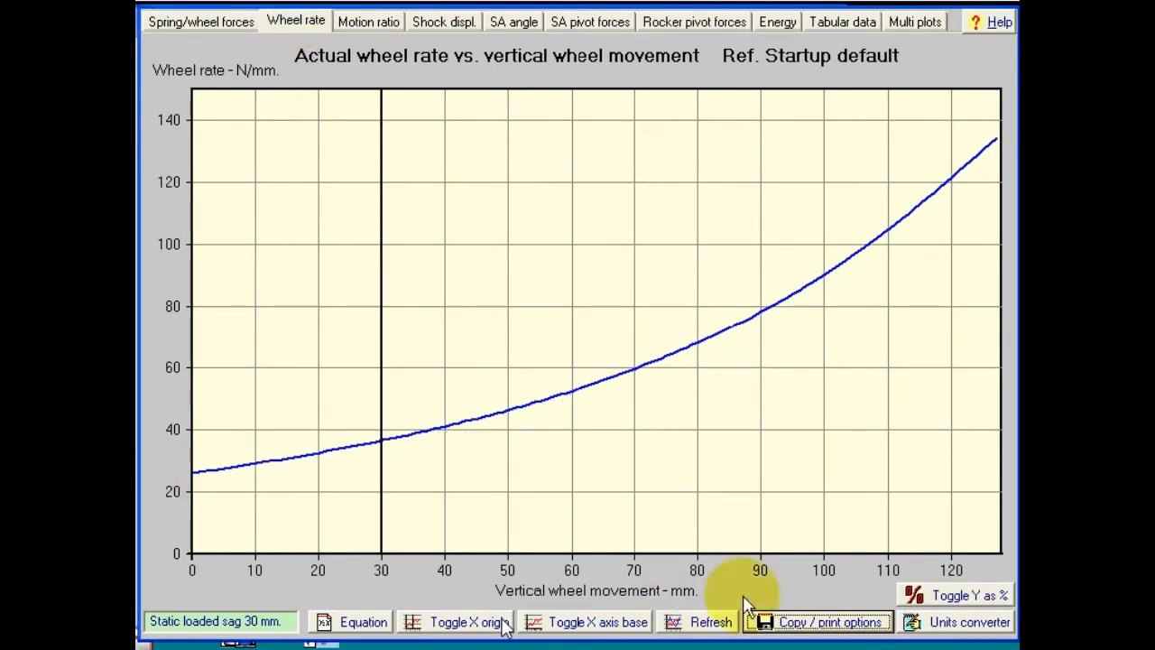
Step: Compare wheel rate against shock compression and wheel movement, then show it as a percentage (100–510%)
click(641, 622)
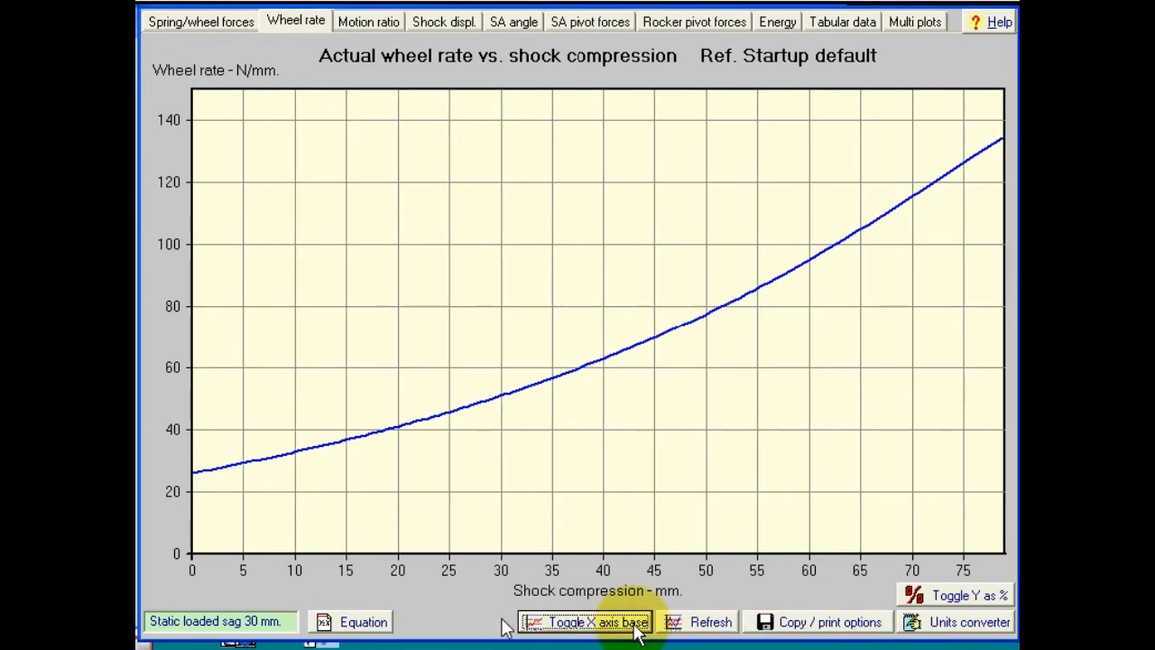
click(639, 630)
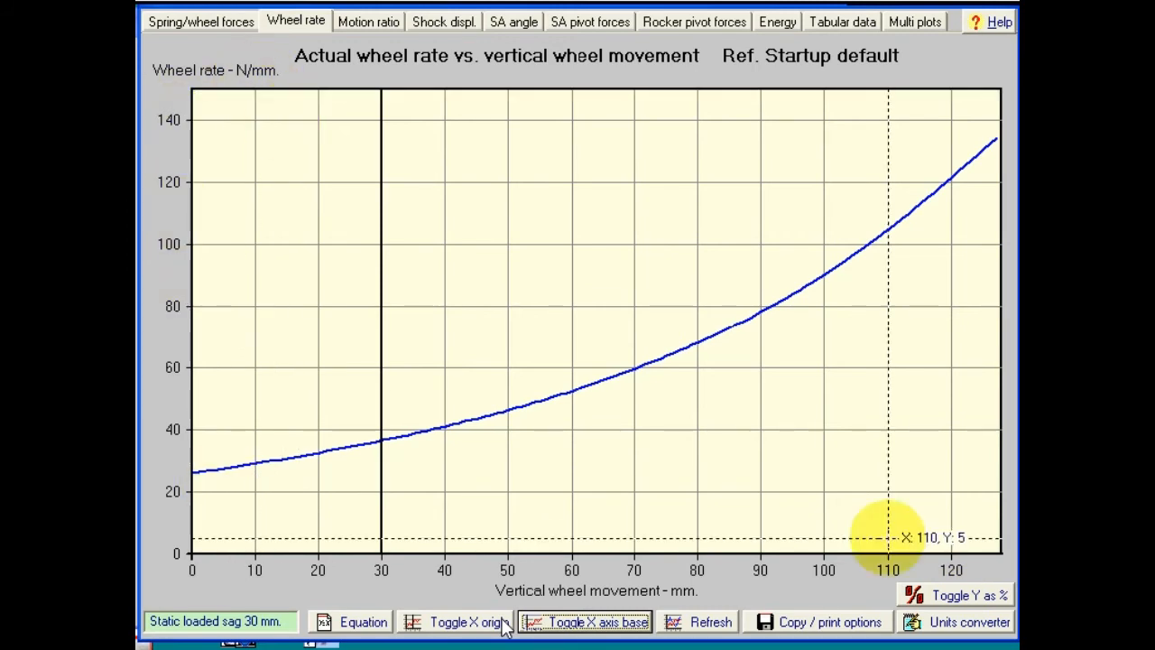
click(945, 597)
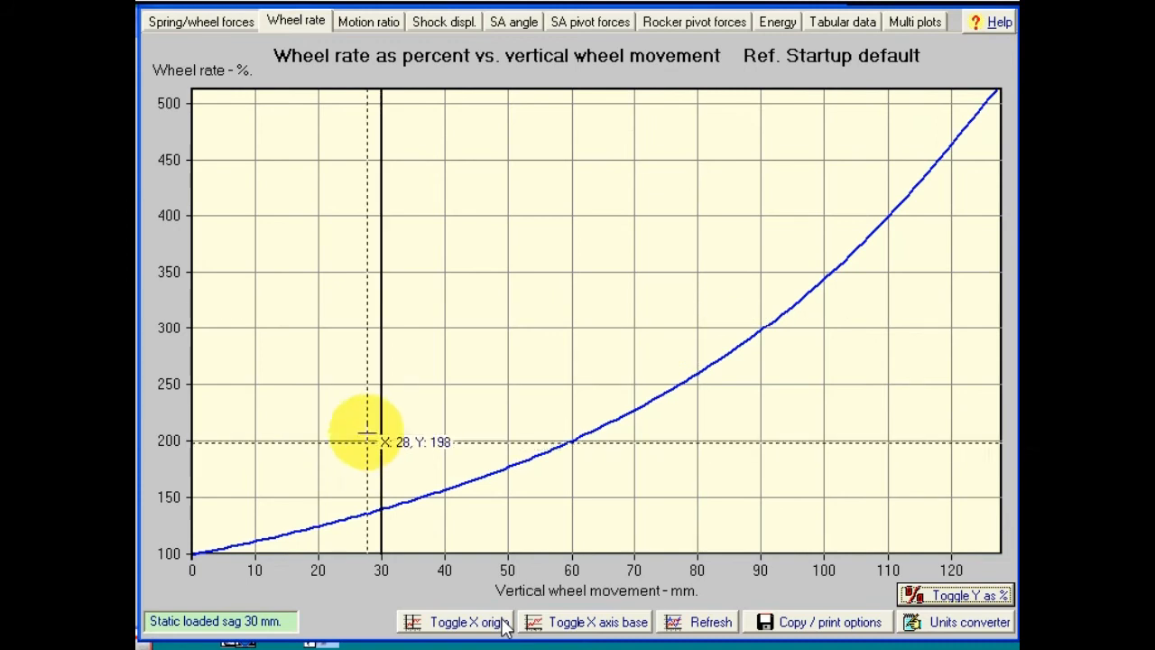
Step: Review the motion ratio curves, then view shock displacement rising to about 78 mm over 127 mm
click(368, 29)
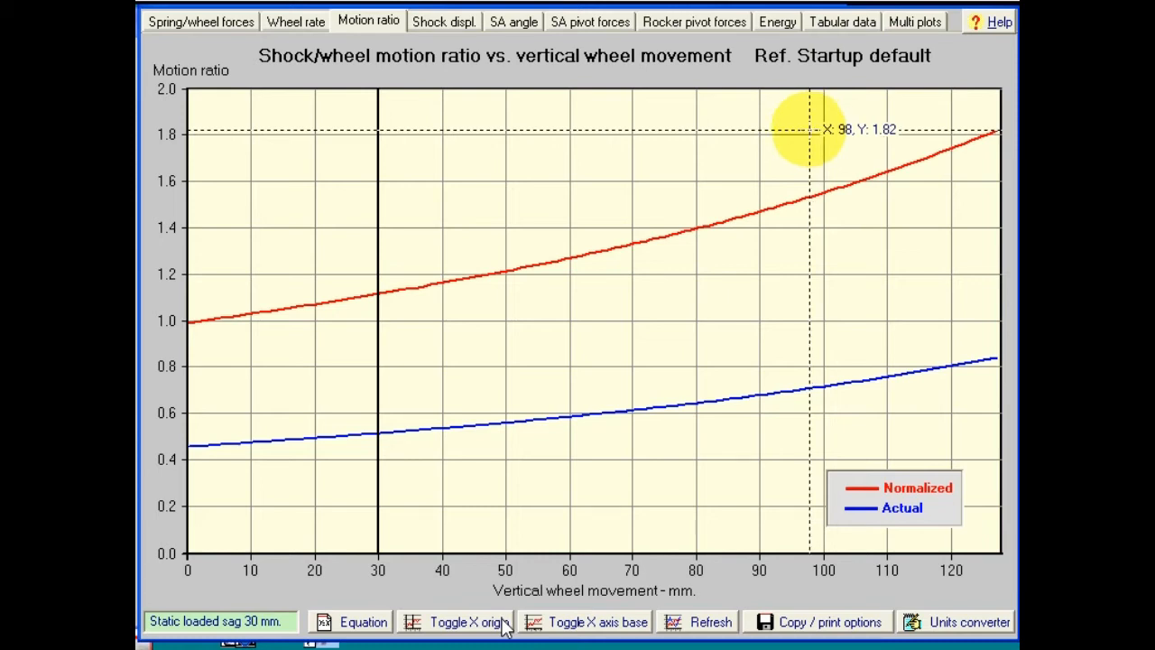
click(440, 27)
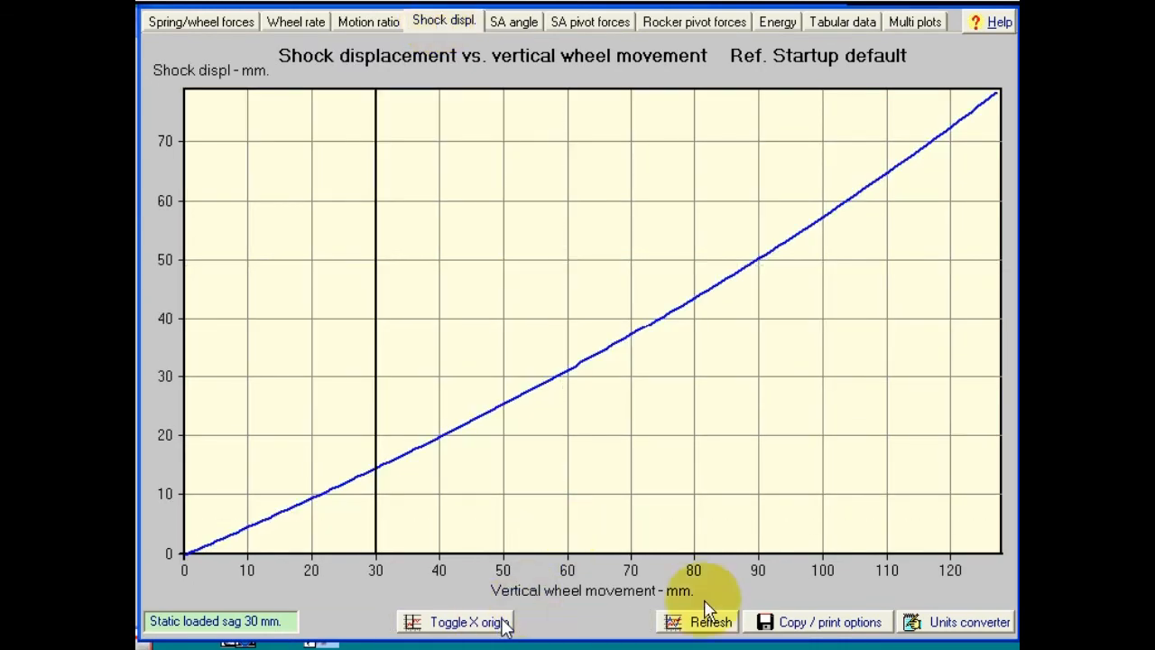
Step: Review the swingarm angle plot, then swingarm pivot forces rising from about 4450 N to 8900 N
click(527, 28)
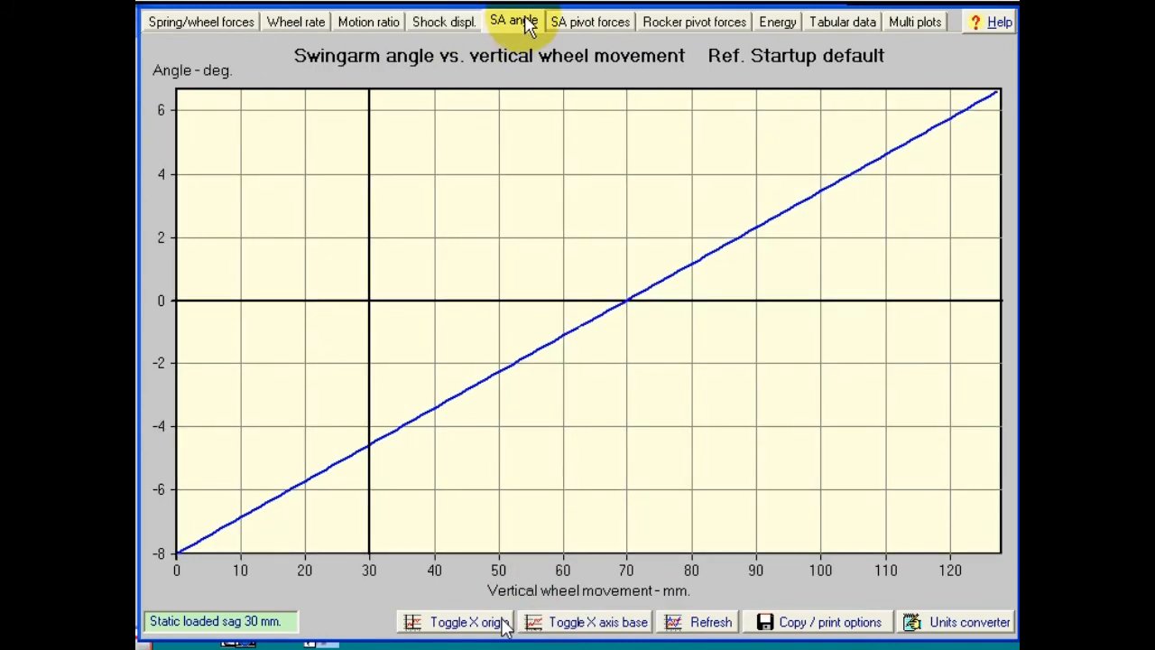
click(581, 32)
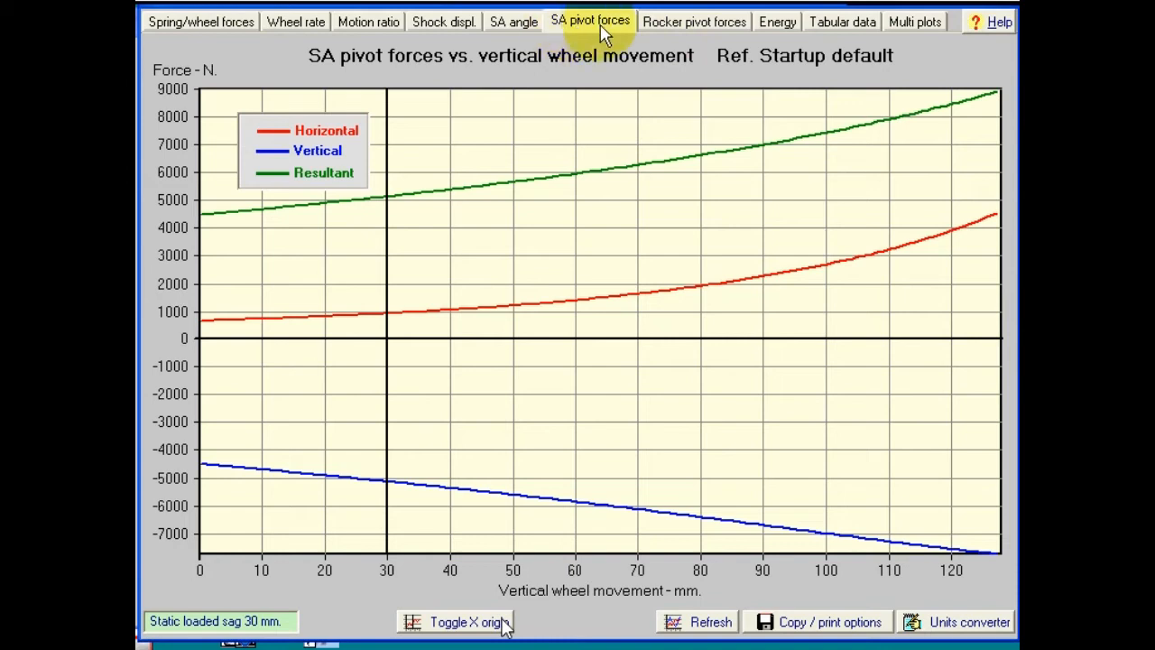
Step: Look through the rocker pivot forces and stored energy plots, ending on the per-mm tabular data
click(676, 21)
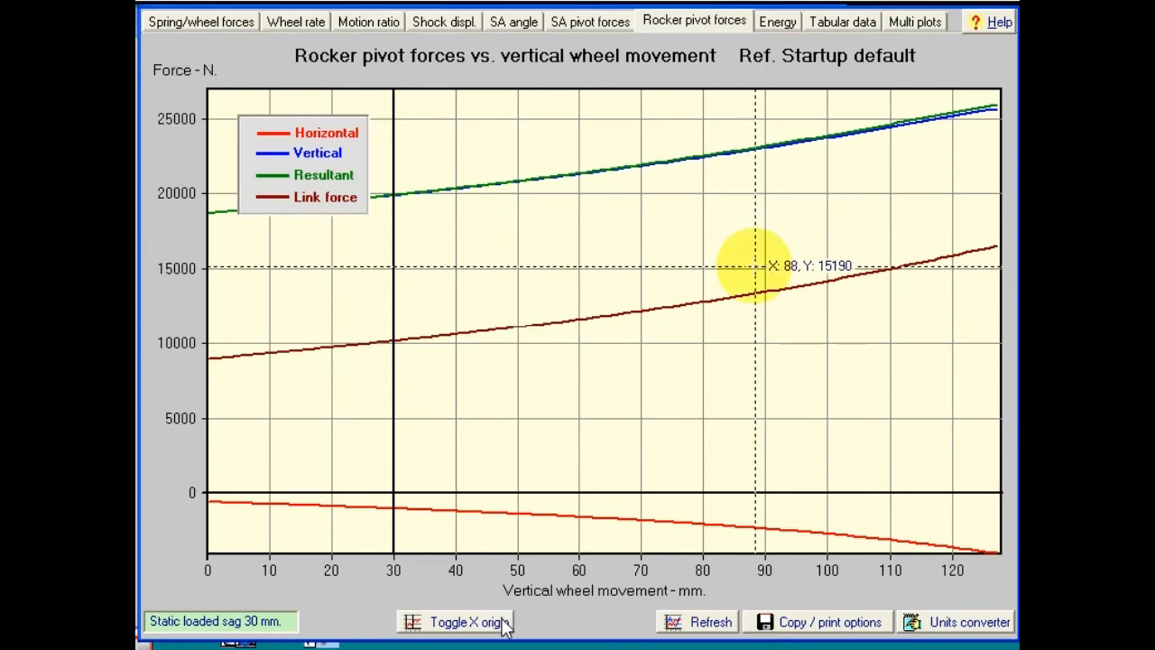
click(777, 21)
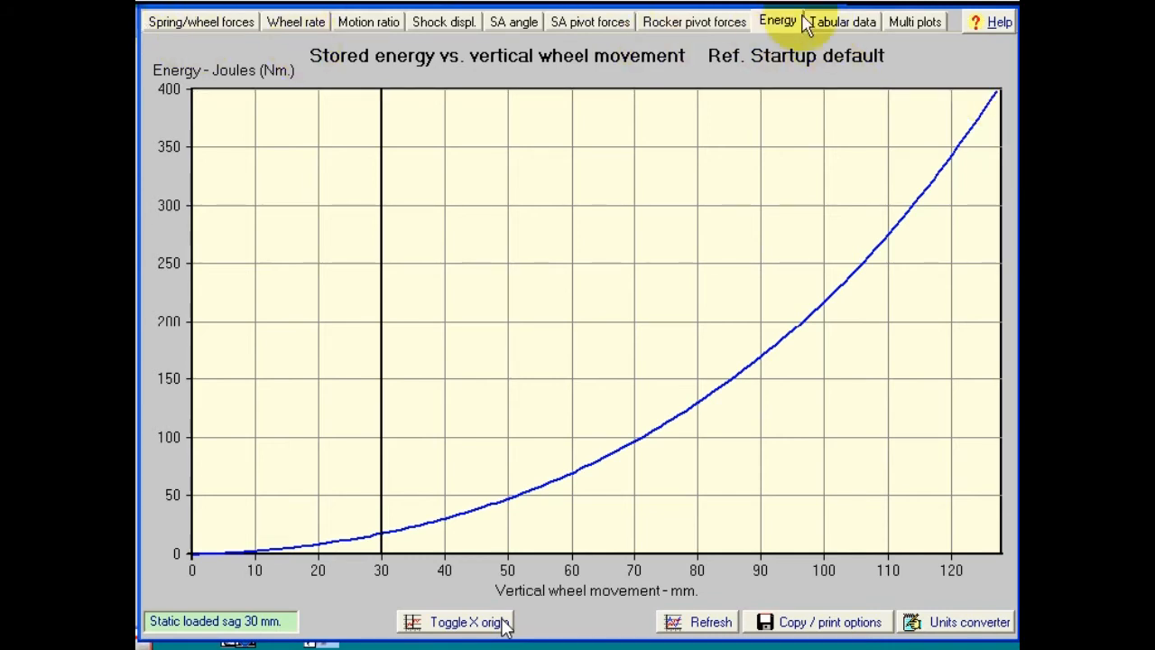
click(848, 24)
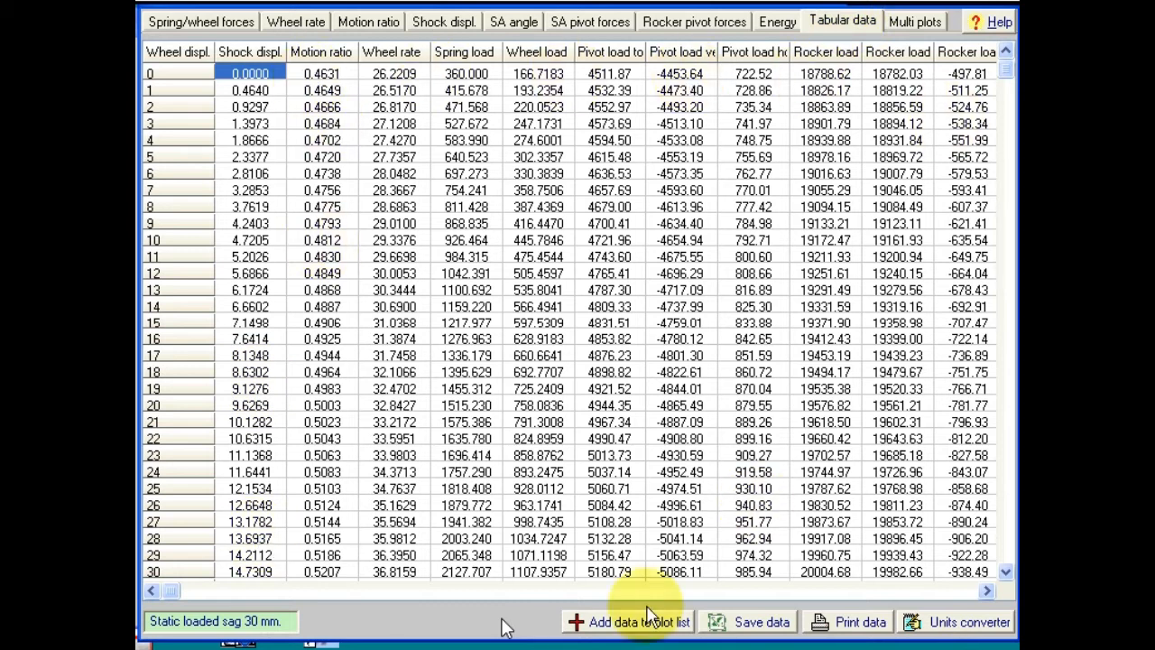
Step: Scroll across the remaining table columns, then begin saving the calculated data to file
mouse_move(183, 590)
mouse_down()
mouse_move(979, 590)
mouse_move(442, 594)
mouse_move(978, 598)
mouse_move(300, 618)
mouse_move(194, 598)
mouse_up()
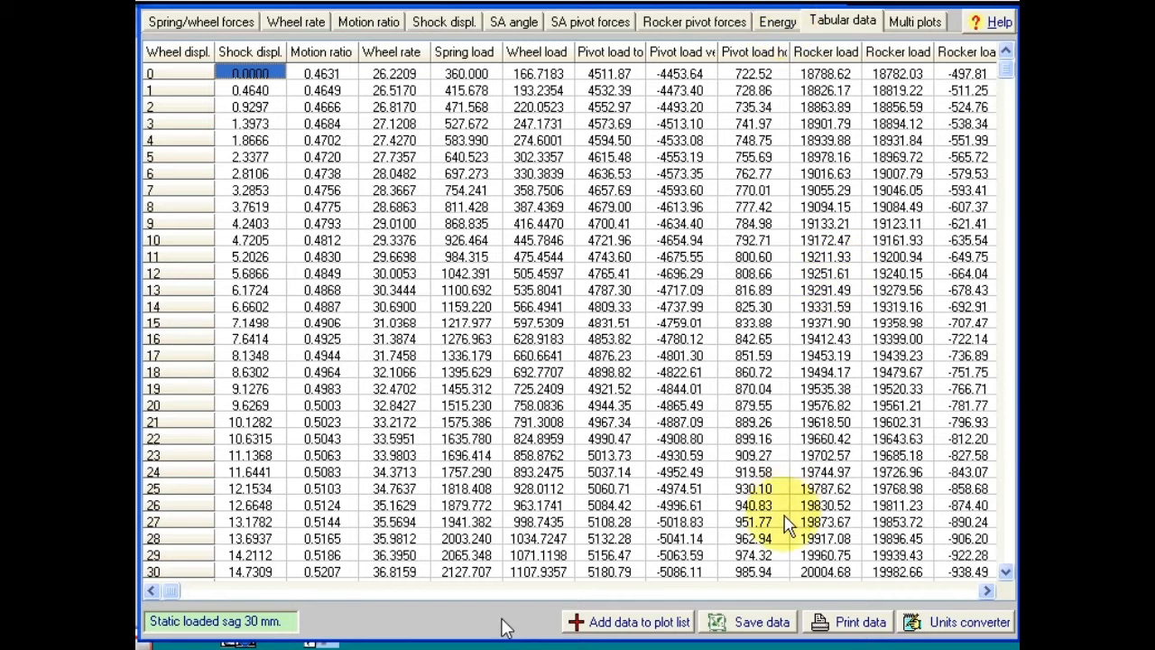
click(762, 623)
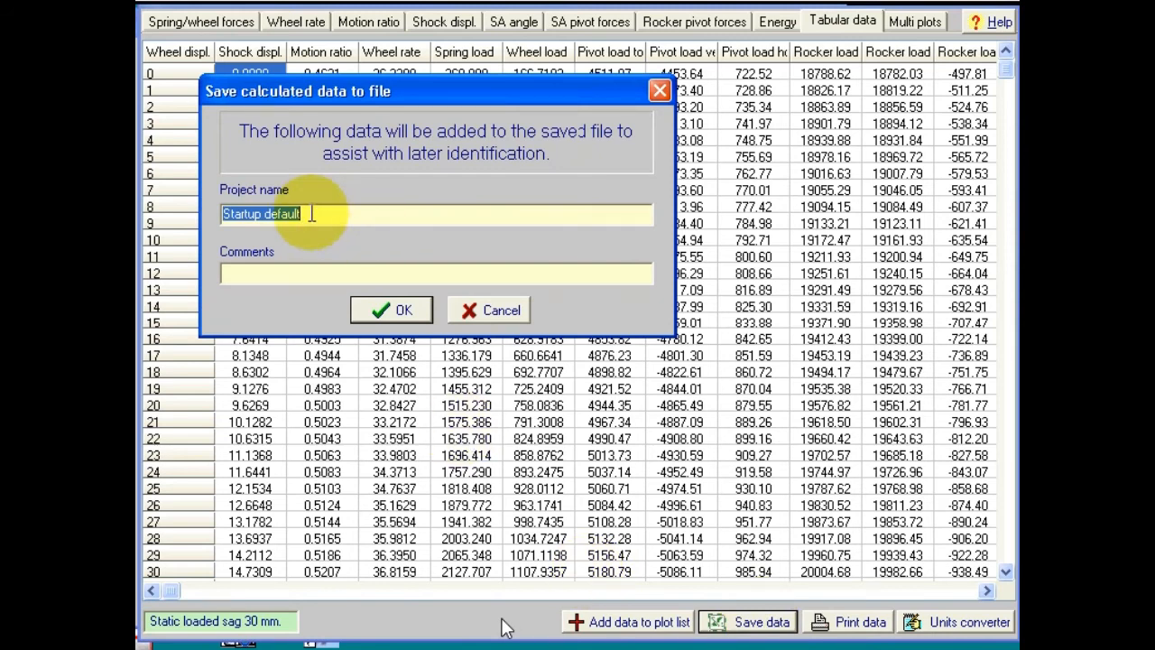
Step: Label the data file with comment 'test' and project name 'tutorial', and confirm
click(246, 274)
text(test)
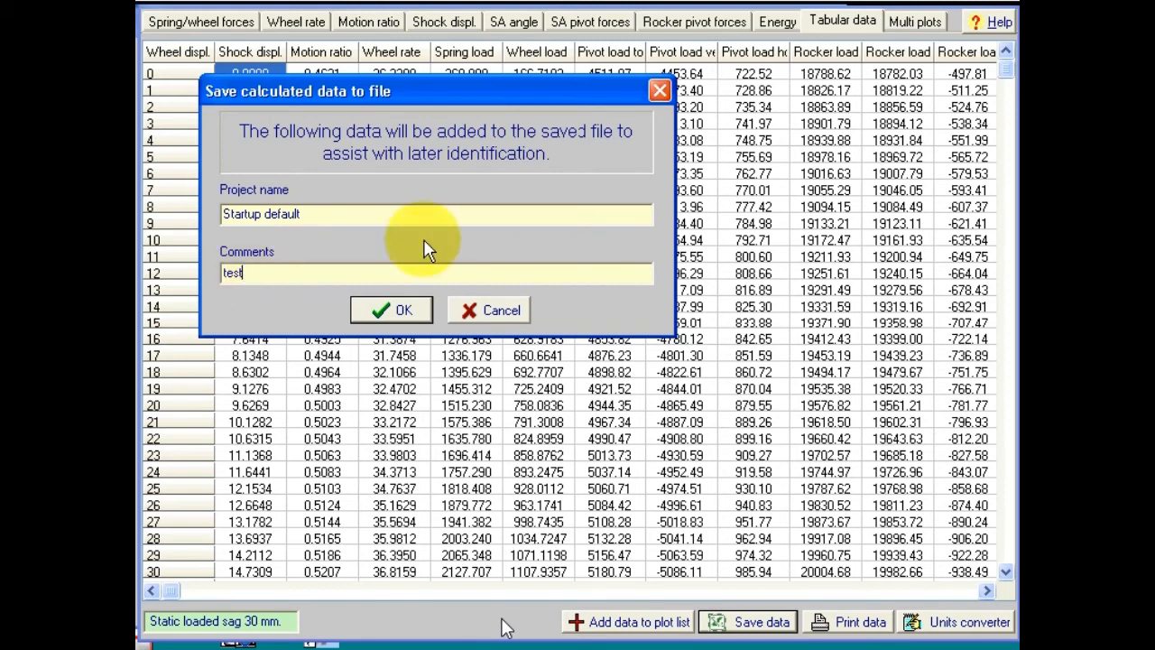
drag(315, 213, 195, 210)
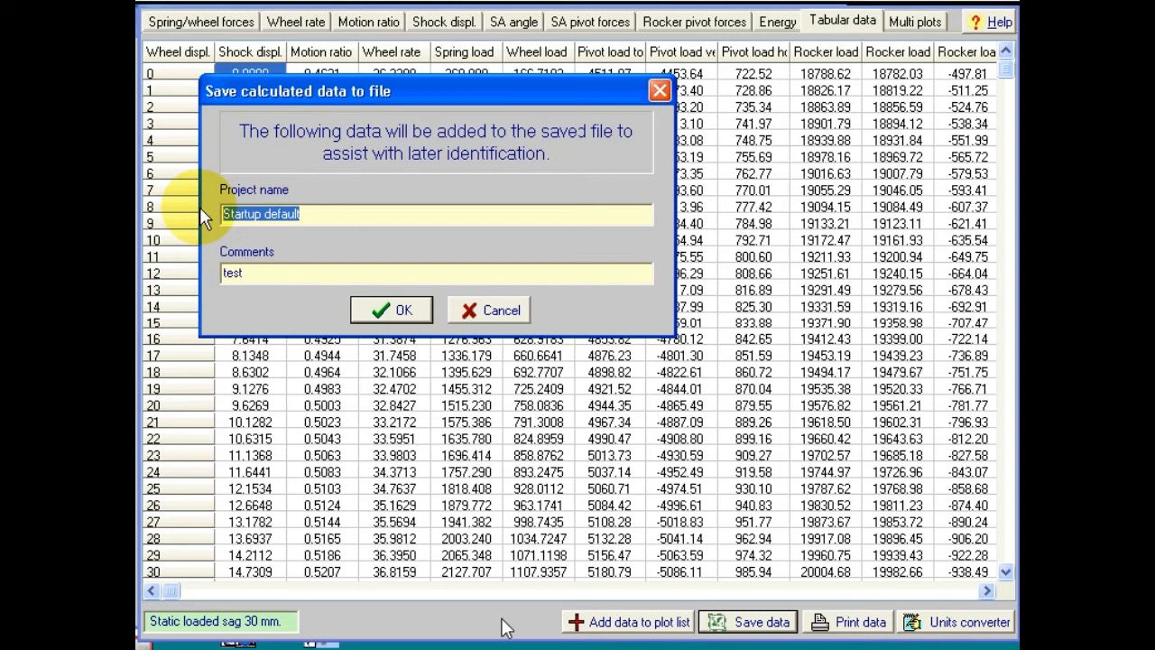
text(tutorial)
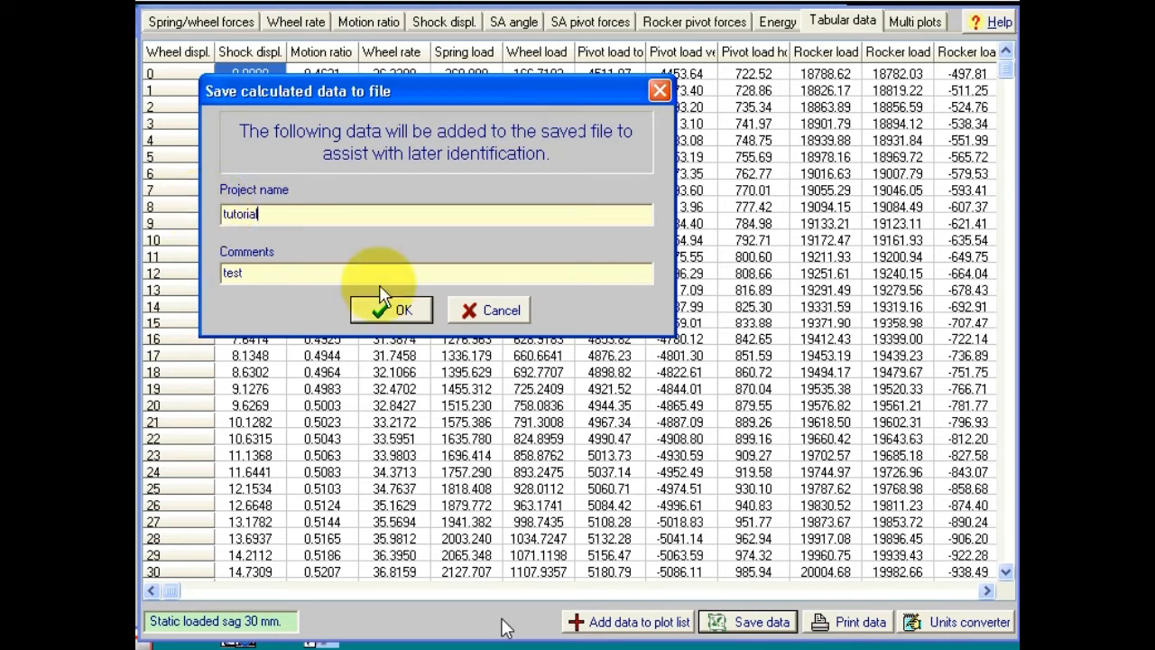
click(399, 310)
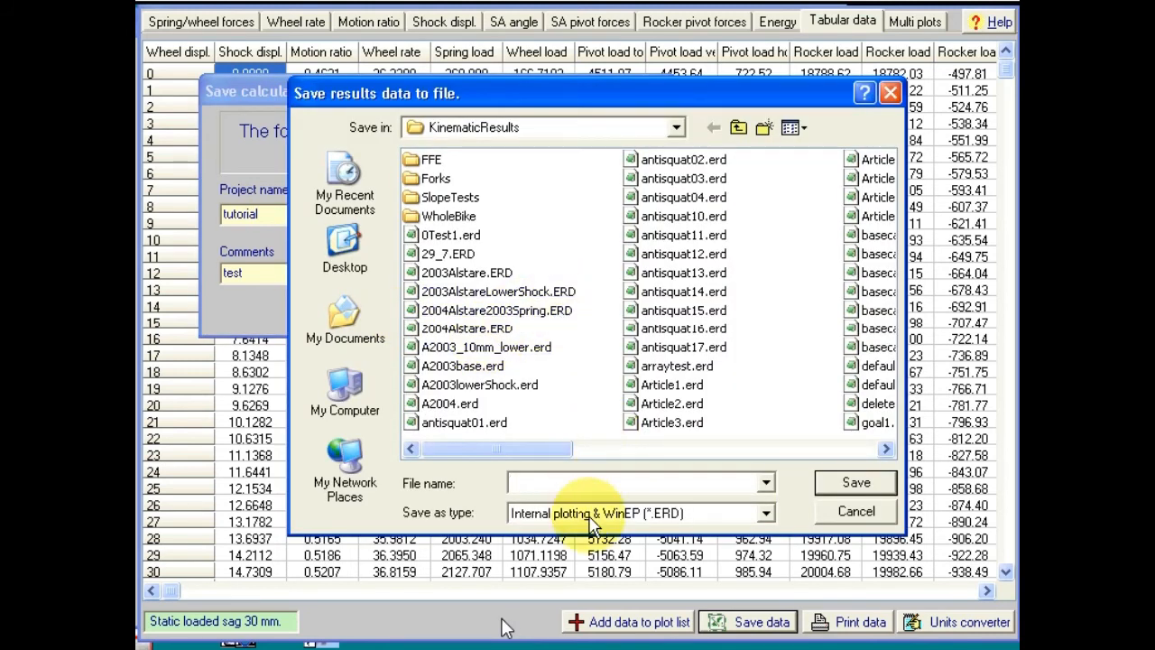
Step: Check the ERD/SLK/TXT/XLS save formats, keep ERD, then cancel without saving
click(765, 513)
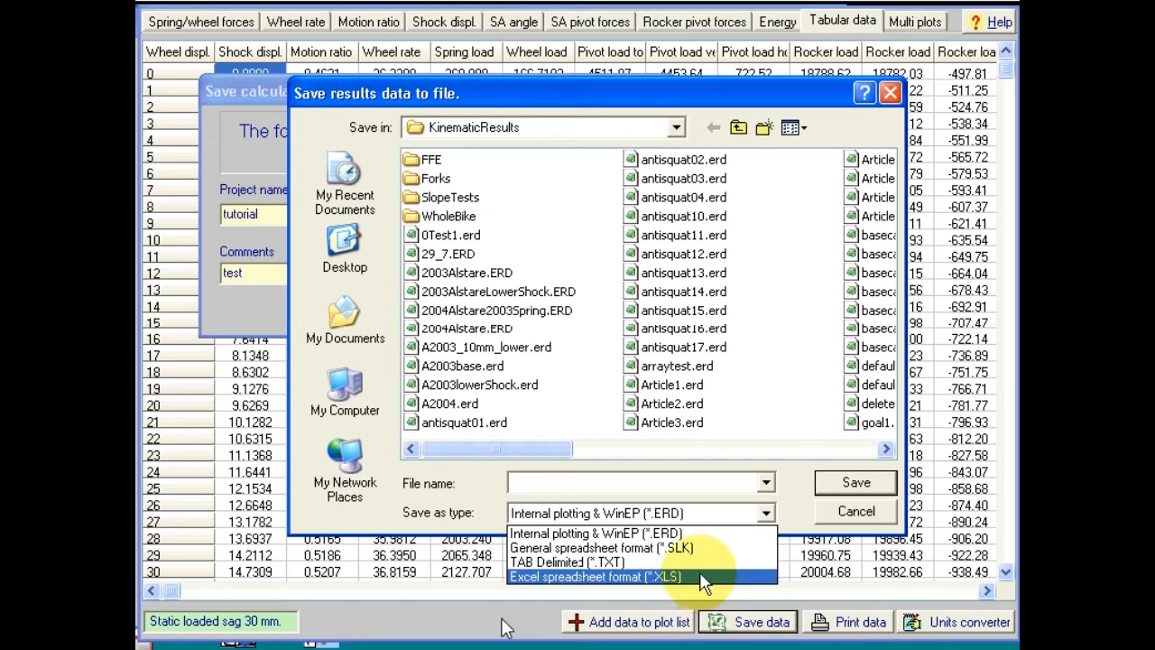
click(853, 521)
click(853, 513)
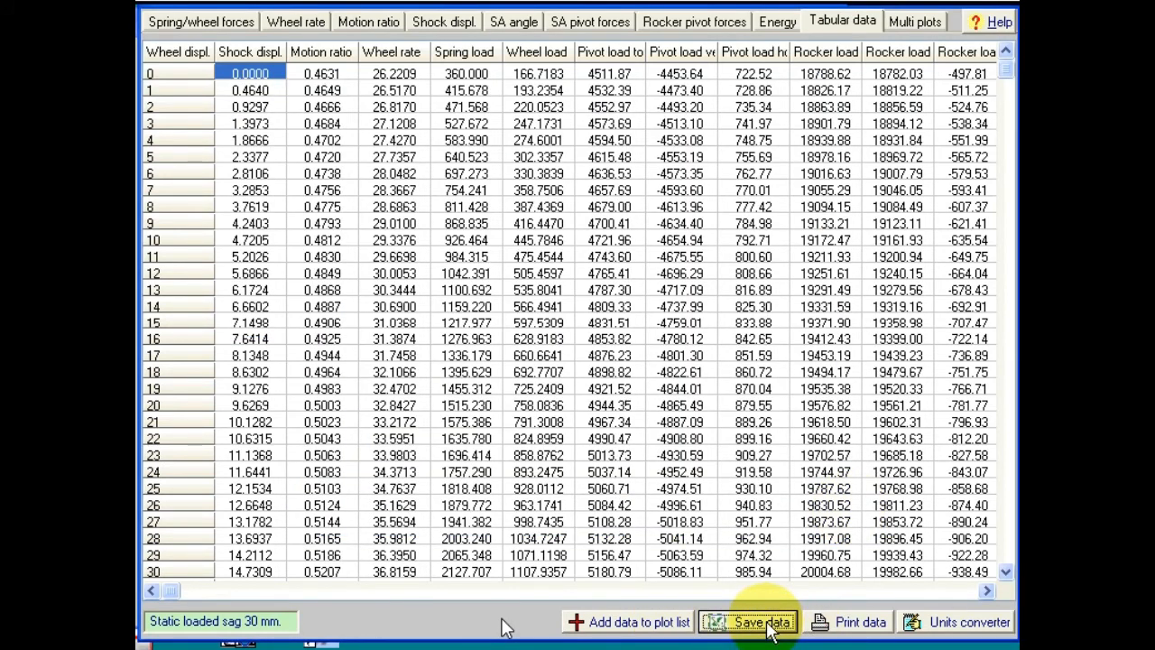
Step: Open the table's print options and cancel without printing
click(852, 622)
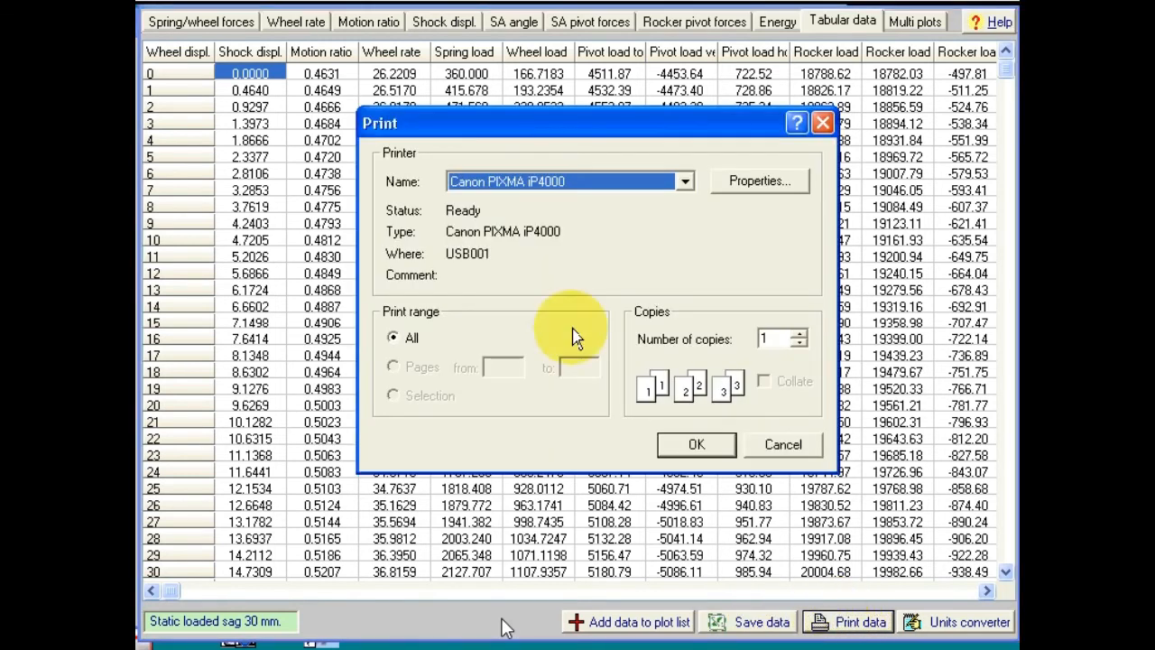
click(774, 444)
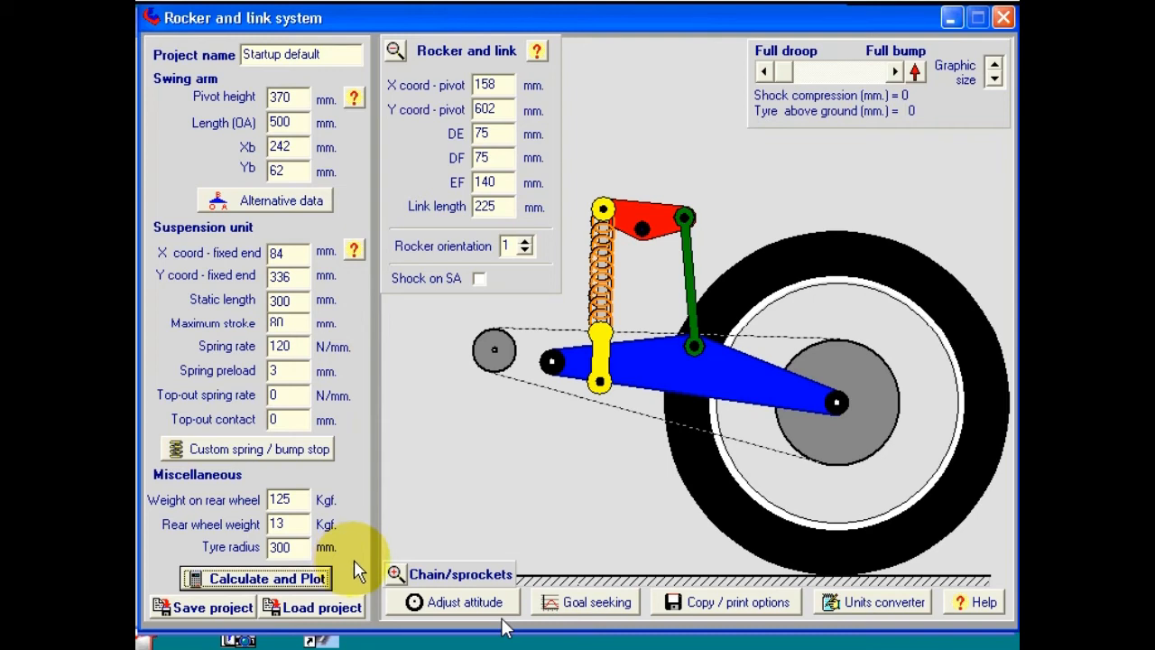
Step: Change the link length from 225 to 227 mm and redraw the linkage
click(463, 611)
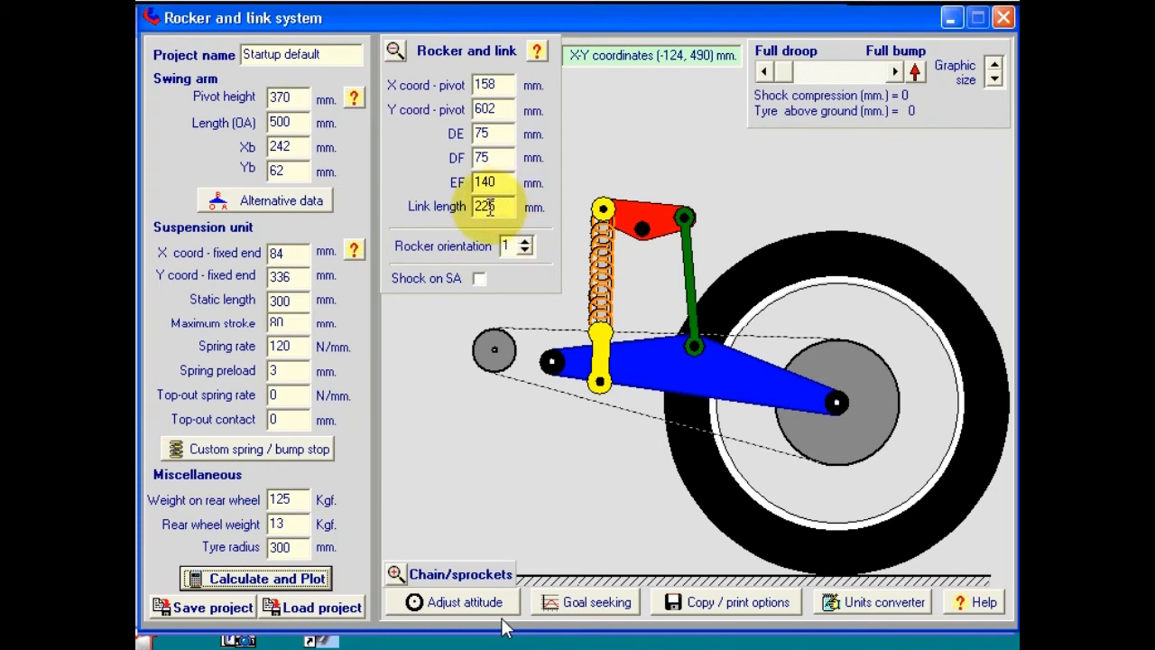
drag(490, 206, 504, 206)
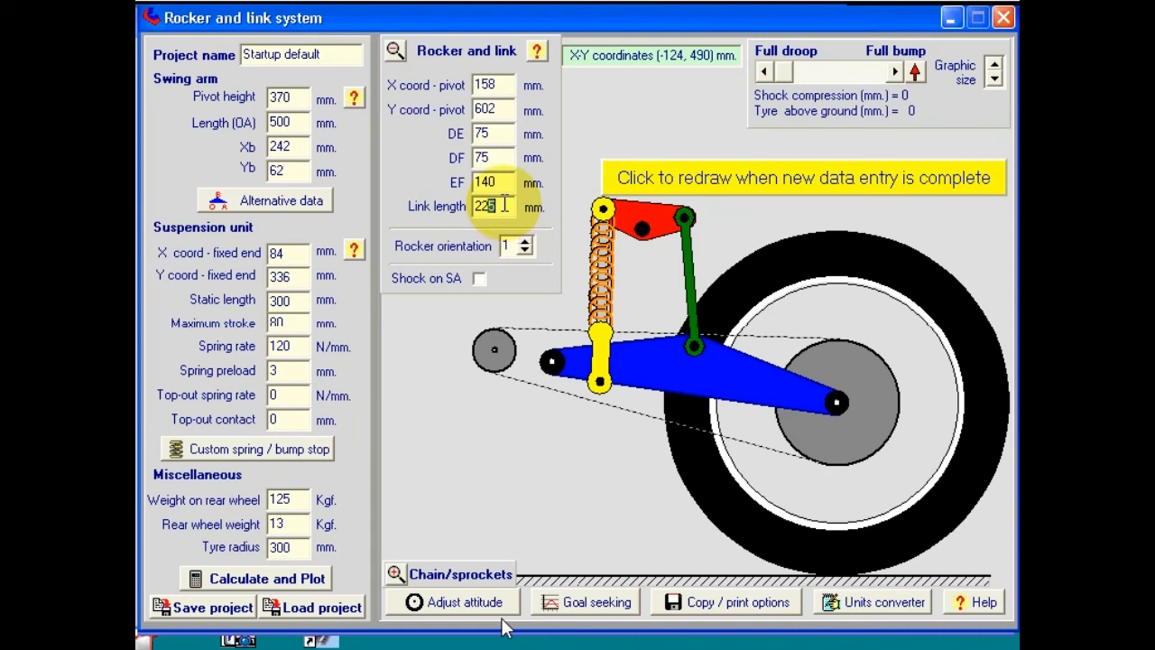
text(7)
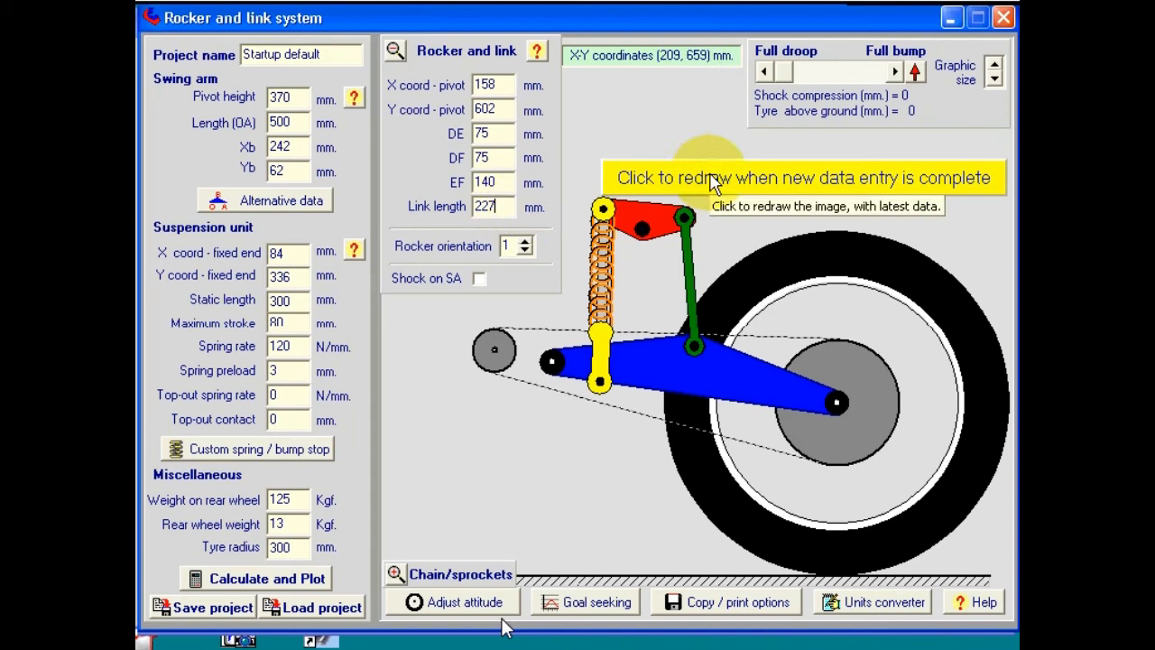
click(712, 181)
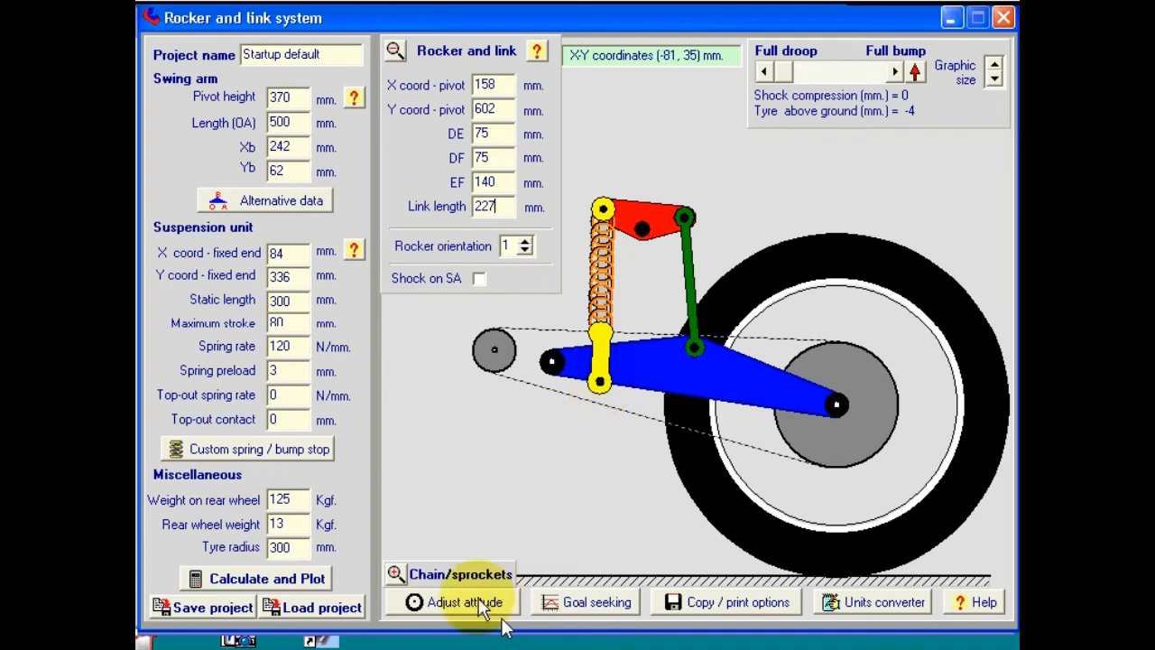
Step: Recalculate the attitude for the 227 mm link and accept rake 24.83 and trail 99.16 into the project
click(484, 610)
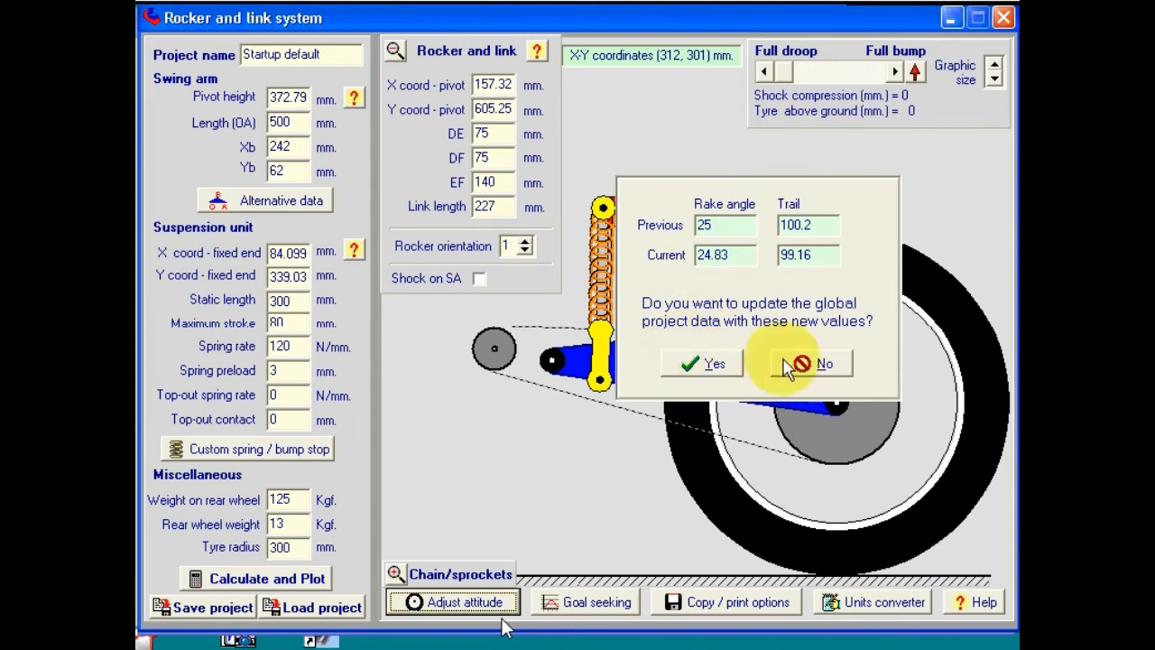
click(713, 363)
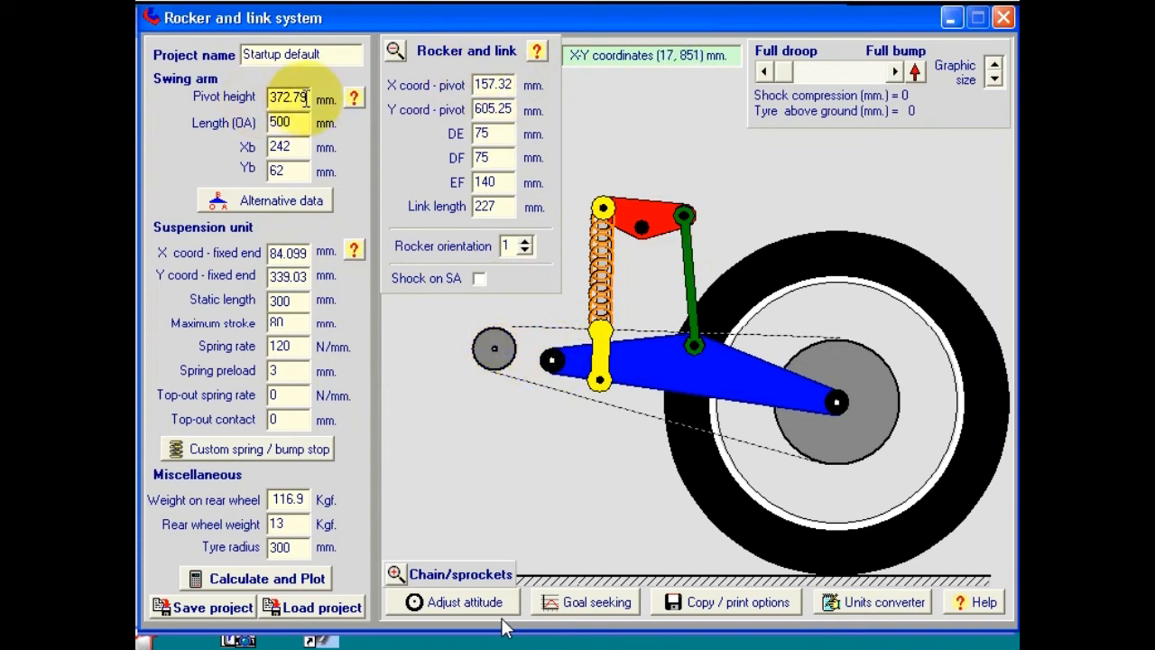
double_click(306, 99)
click(305, 99)
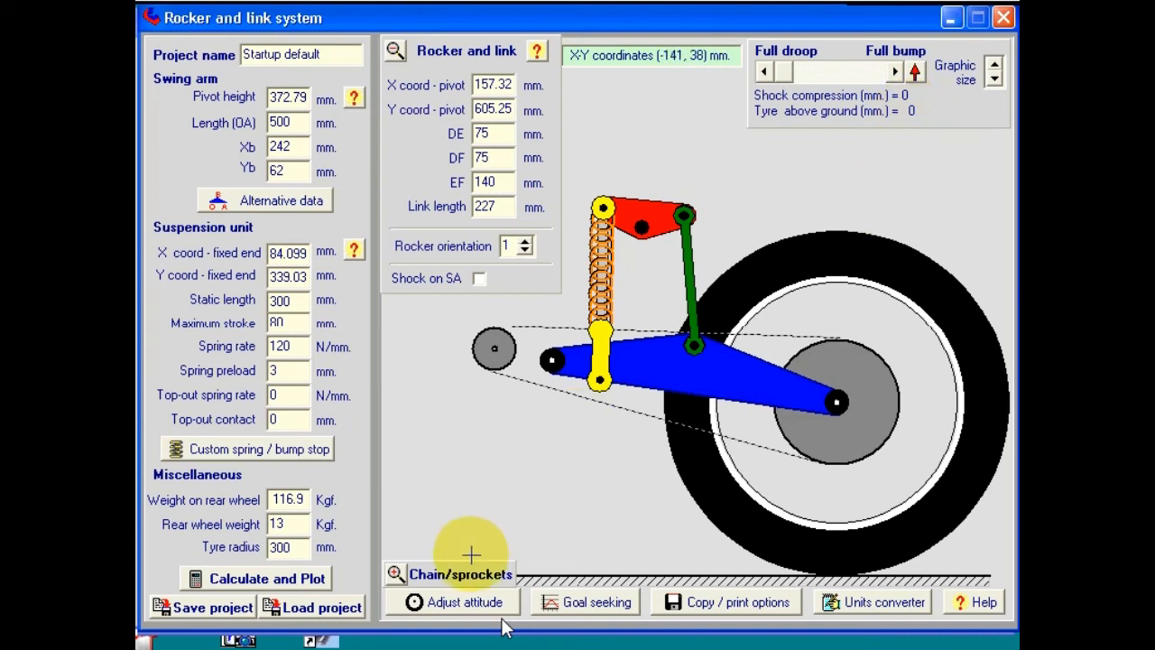
Step: Start goal seeking and mark a search range around the lower shock mount on the swing arm
click(592, 603)
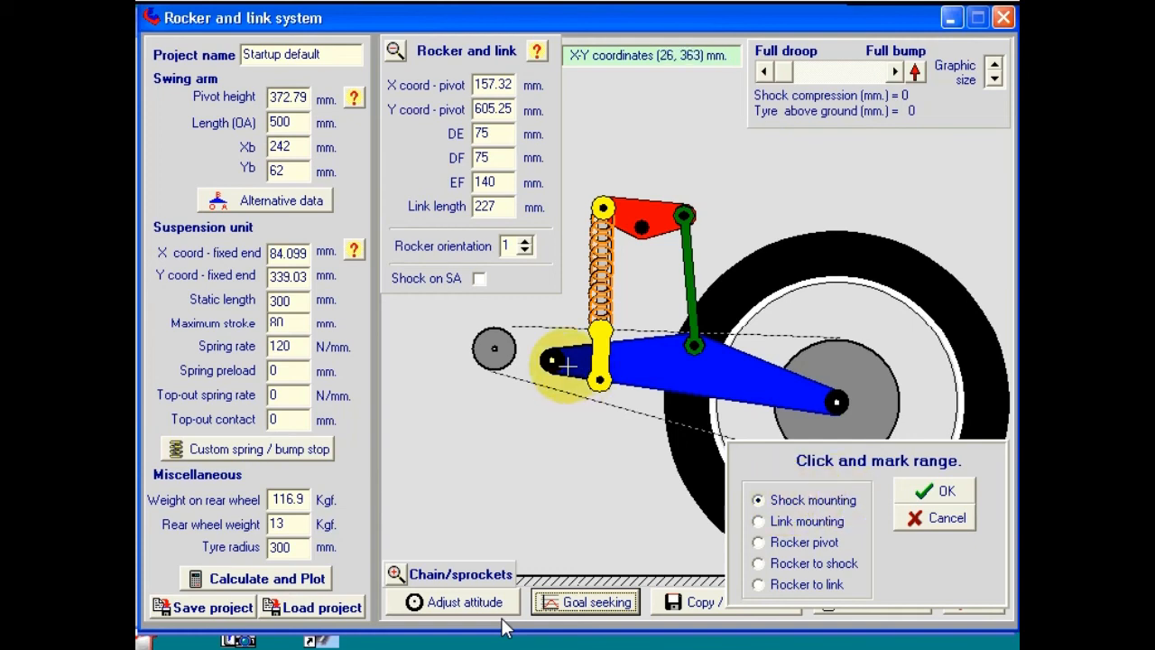
mouse_move(568, 372)
mouse_down()
mouse_move(619, 365)
mouse_move(646, 408)
mouse_up()
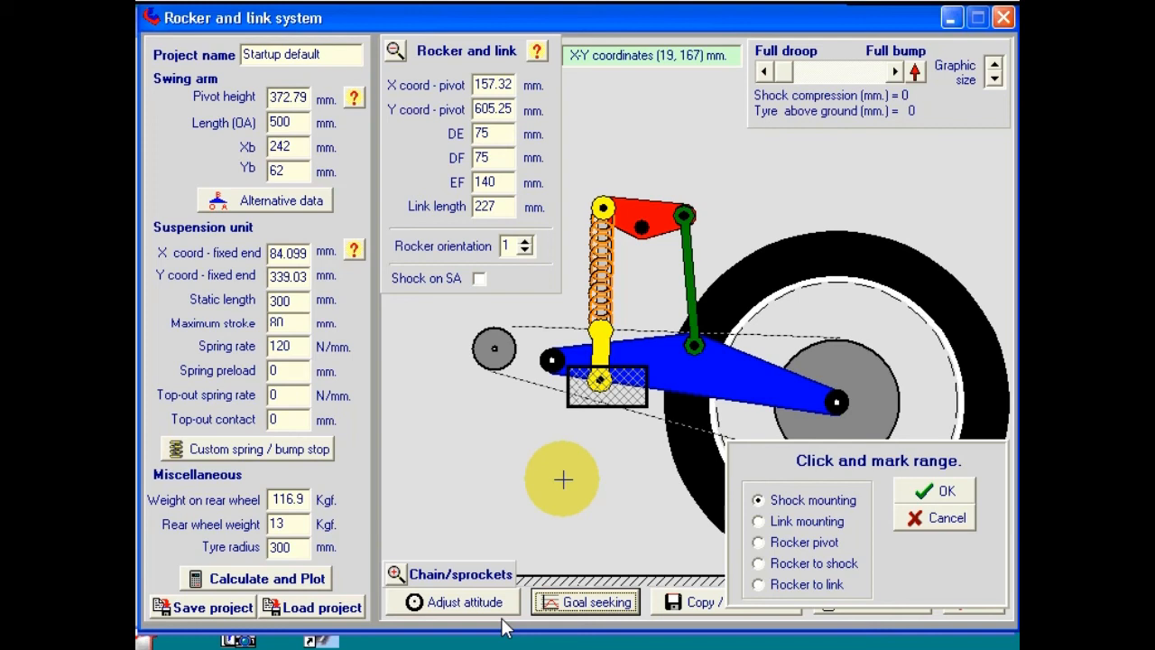
Step: Confirm the range and change the 127 mm wheel rate goal from 5.1540 to 4.5
click(942, 492)
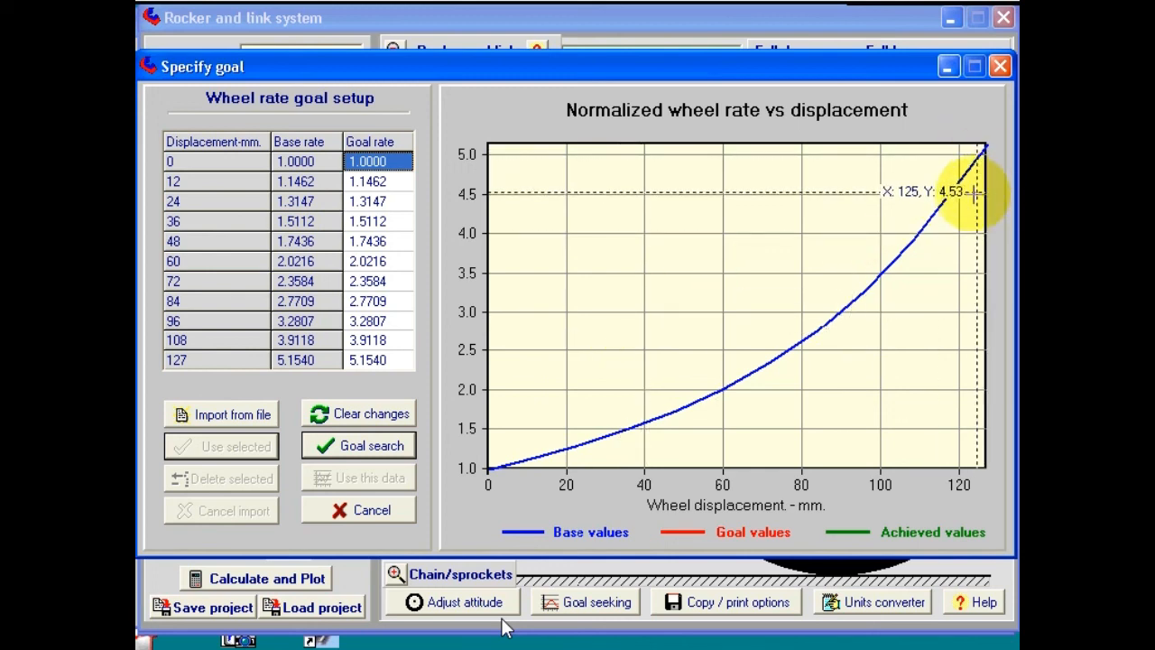
click(394, 361)
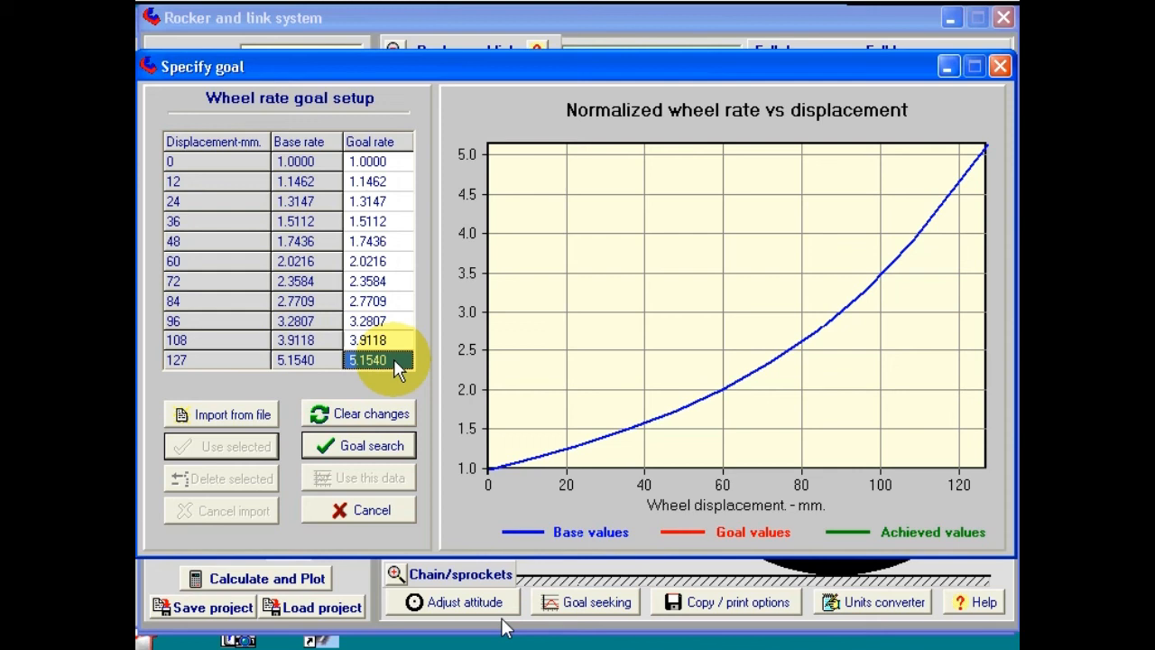
text(4.5)
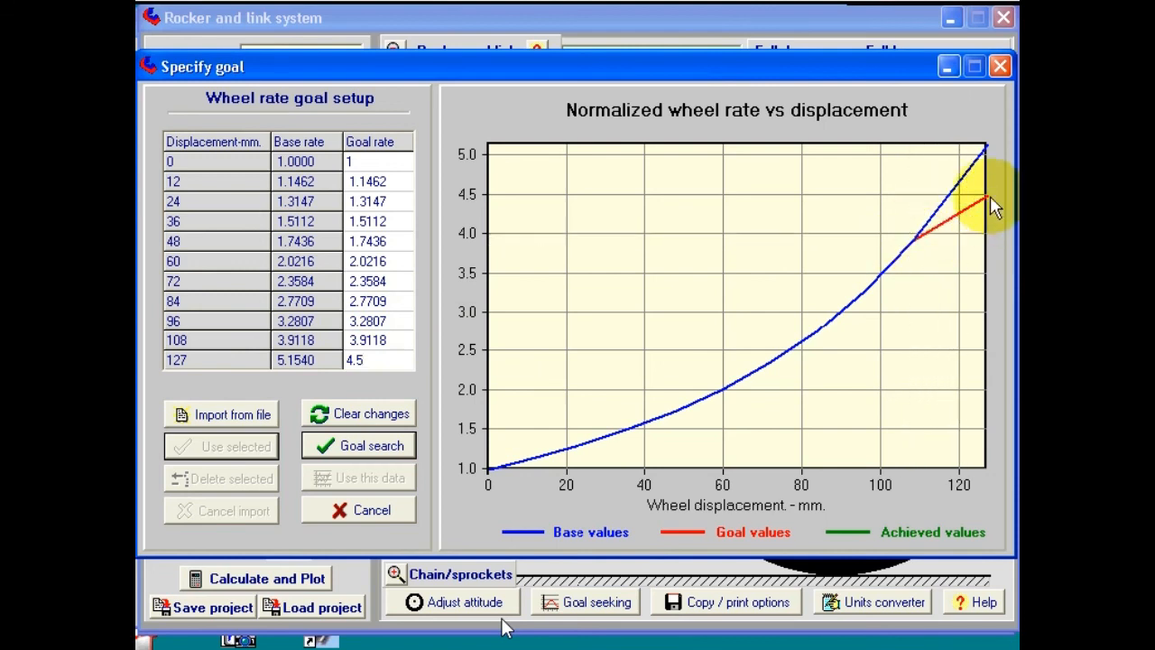
Step: Run the goal search, plotting an achieved wheel rate curve ending near 4.6 at 127 mm
click(361, 445)
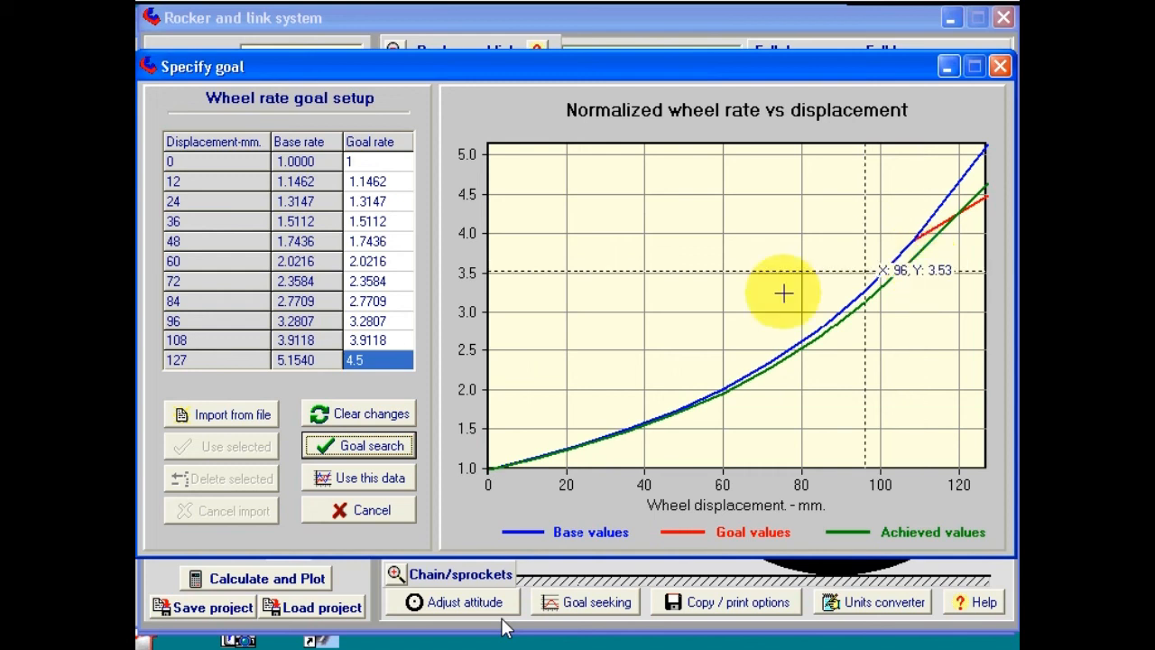
Step: Change the 108 mm goal rate to 3.66 and search again so the achieved curve tracks the goal
click(343, 338)
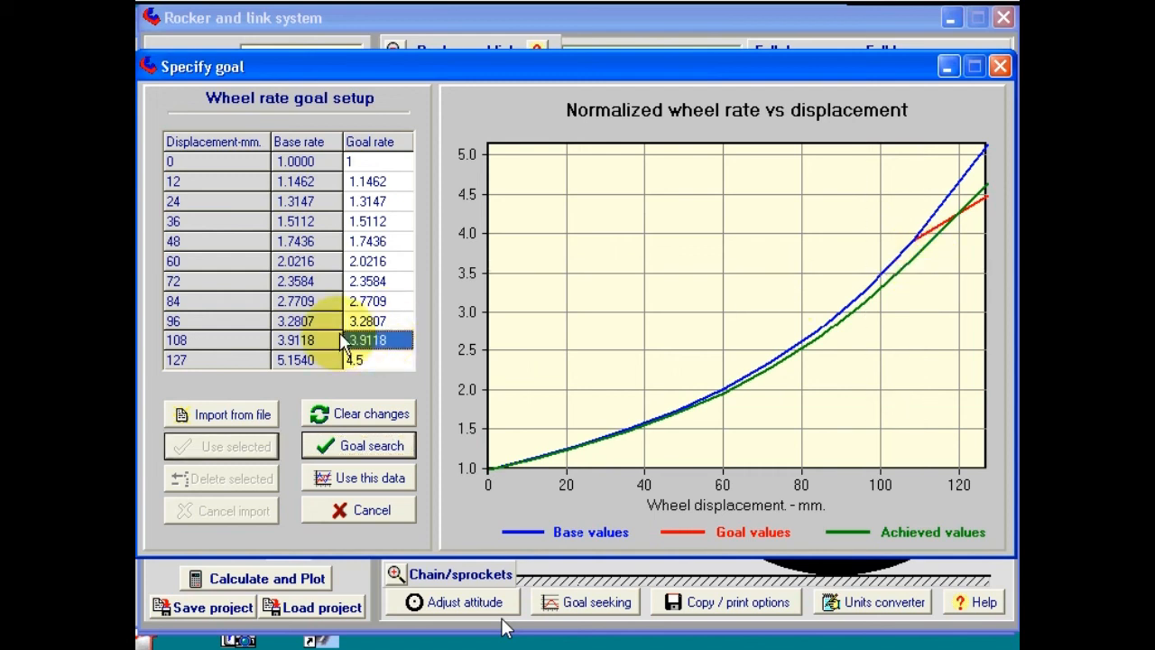
text(3.66)
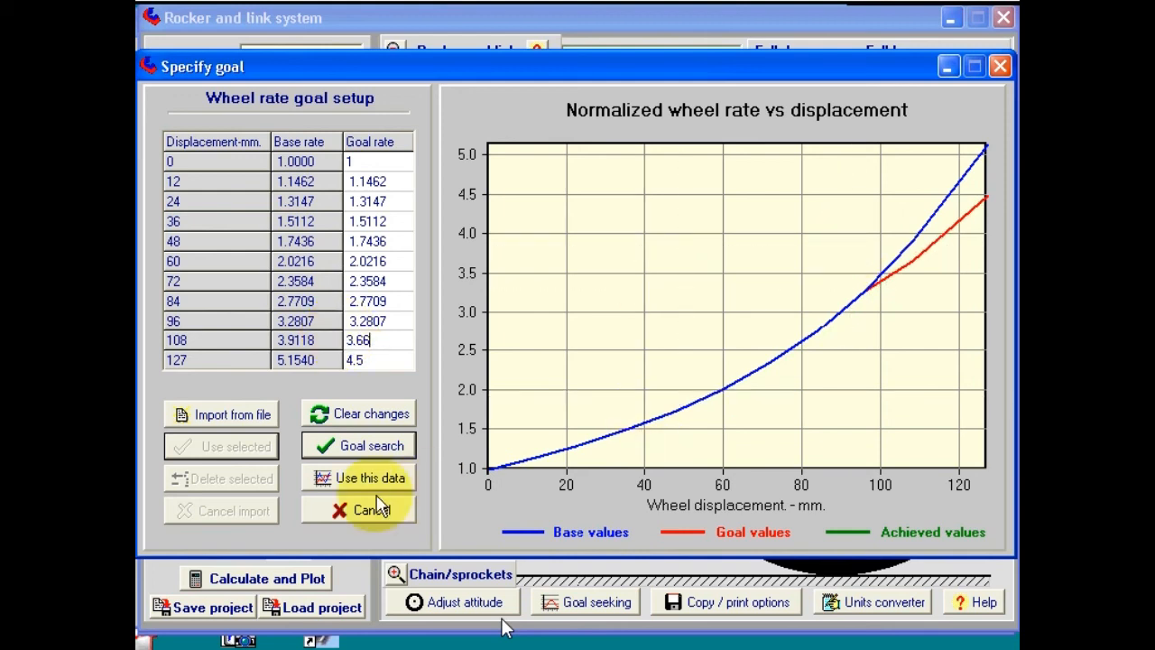
click(386, 446)
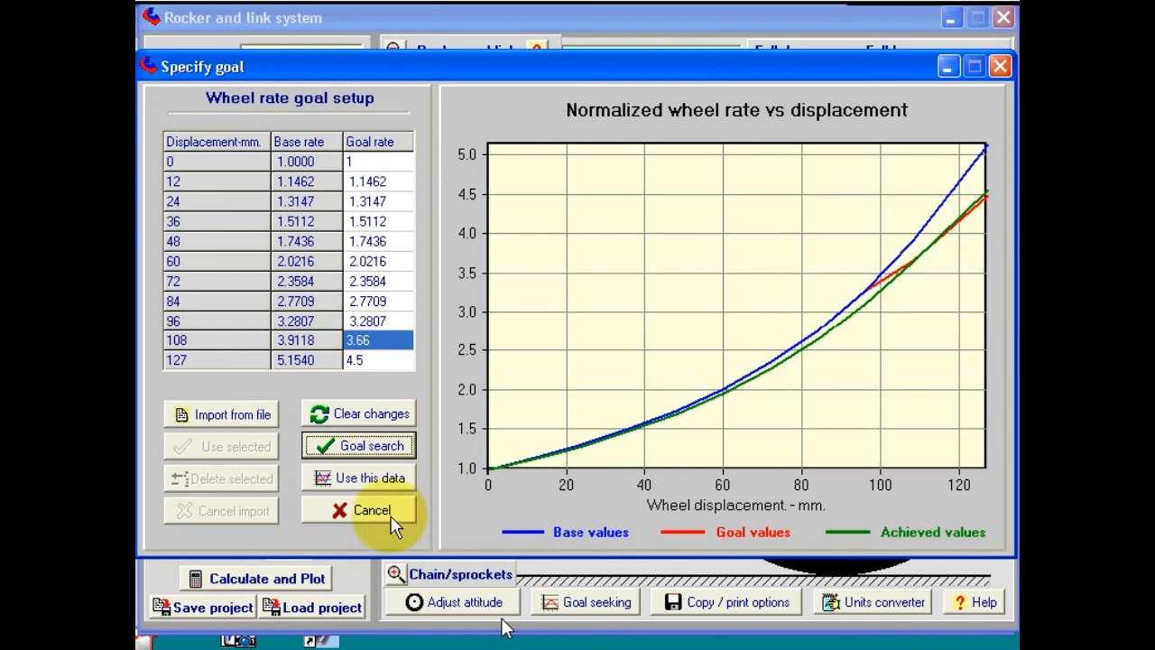
Step: Apply the search result, recalculate, and view wheel rate as a percentage (100% to about 450%) before closing the chart
click(377, 479)
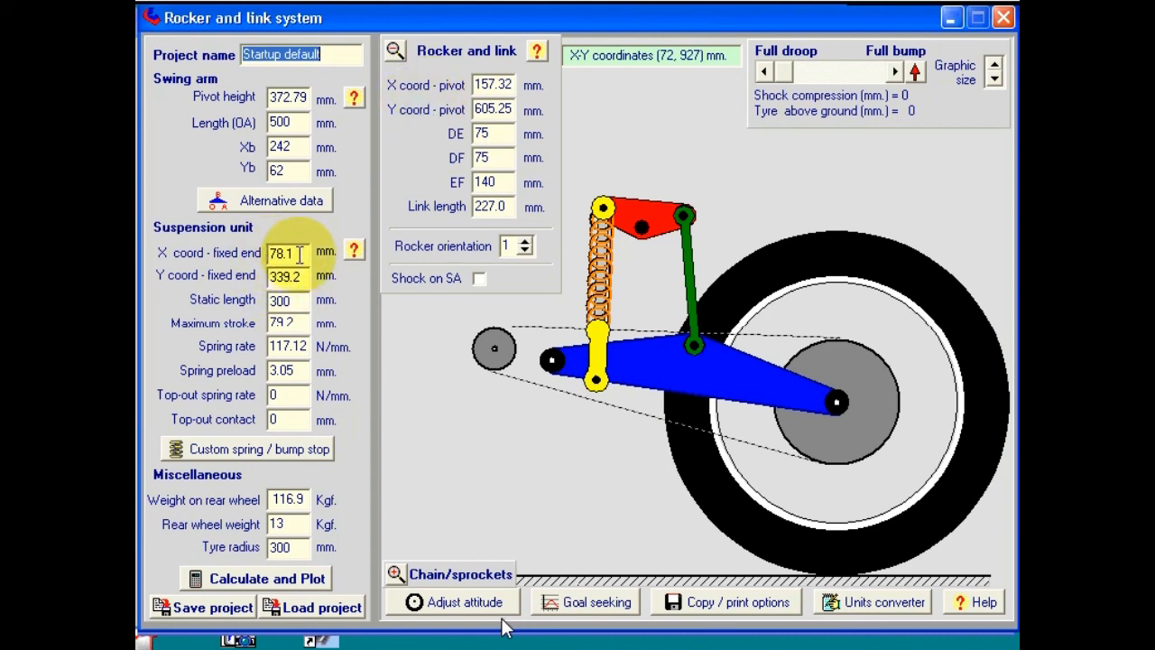
click(268, 579)
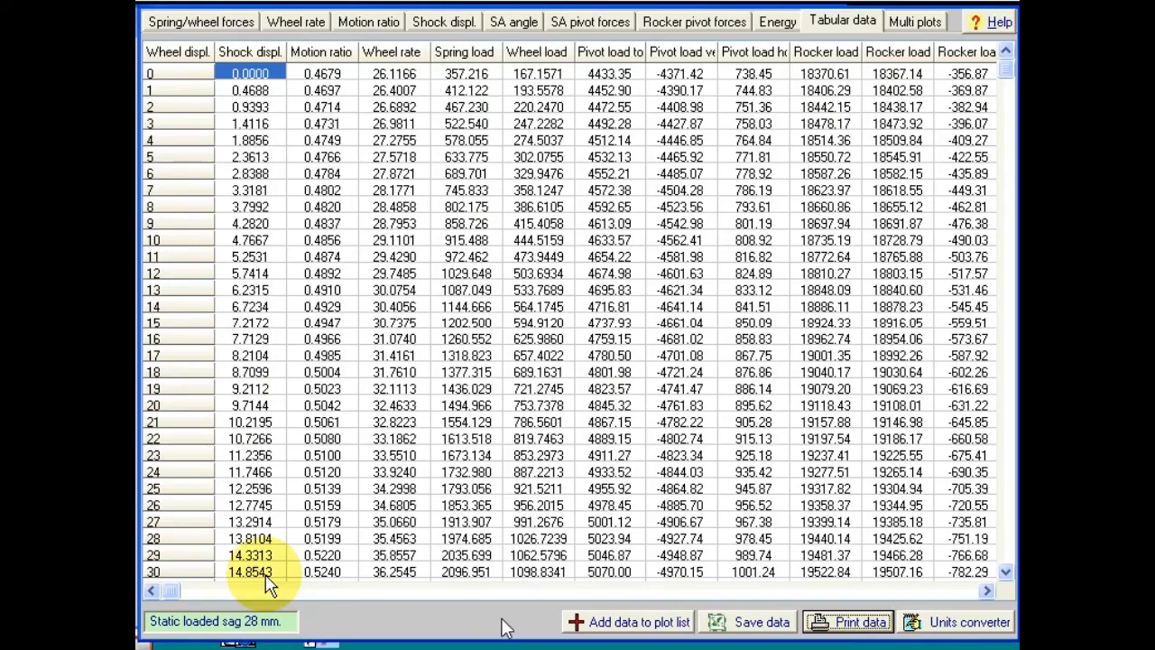
click(299, 21)
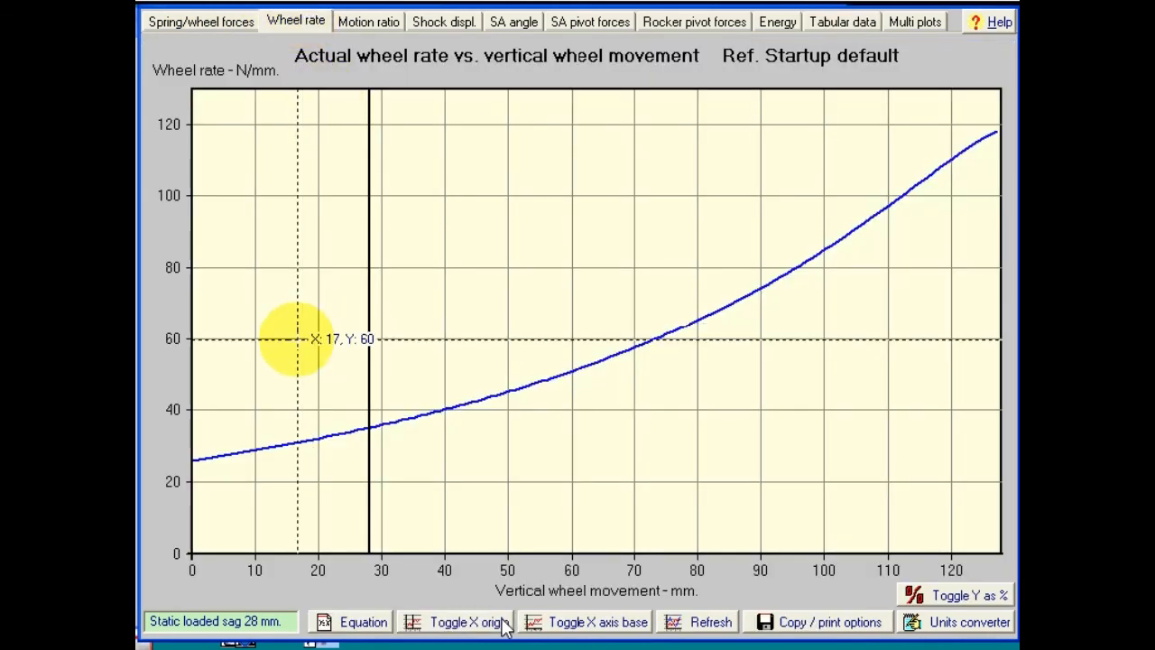
click(947, 597)
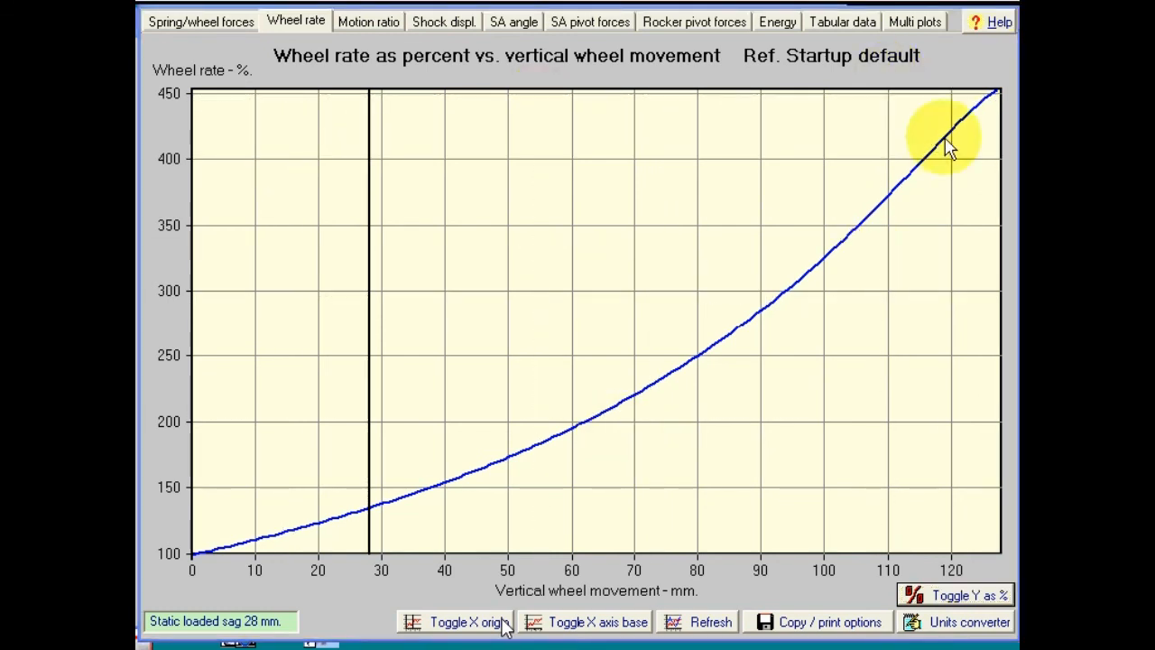
click(1003, 11)
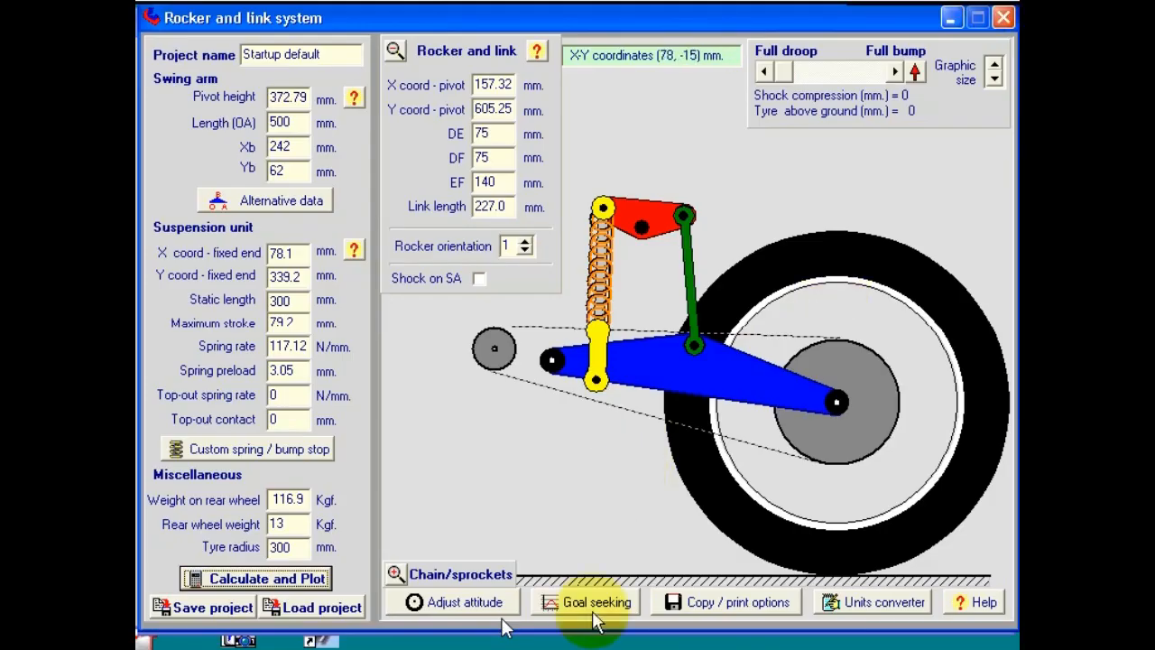